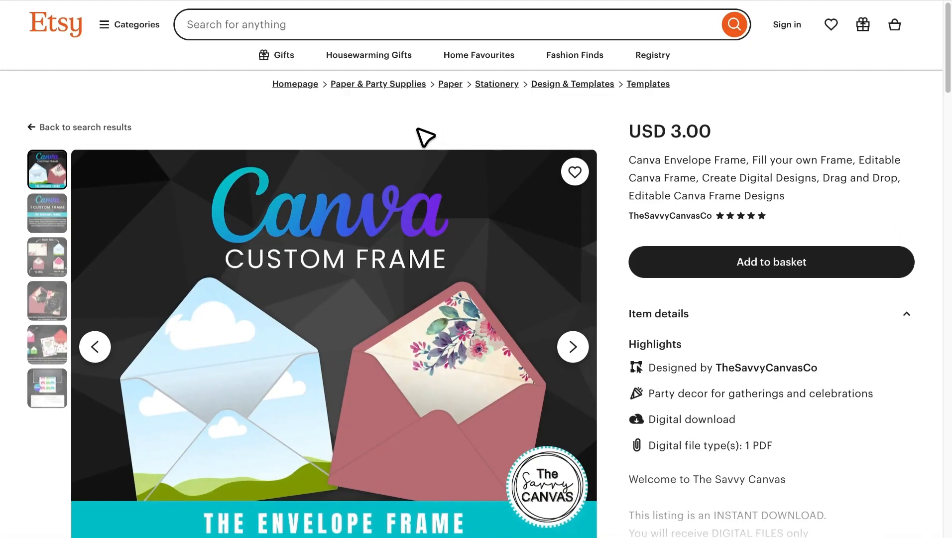
Examine the Etsy listings for editable envelope frames, including their preview images and item details.
{"action": "scroll", "coordinate": [424, 208], "scroll_direction": "down", "scroll_amount": 3}
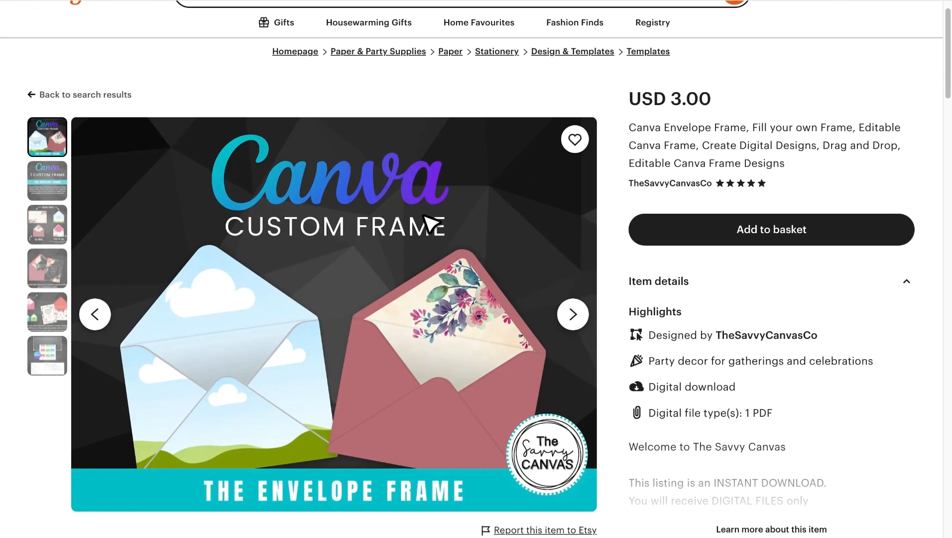
{"action": "left_click", "coordinate": [724, 71]}
{"action": "scroll", "coordinate": [225, 354], "scroll_direction": "down", "scroll_amount": 4}
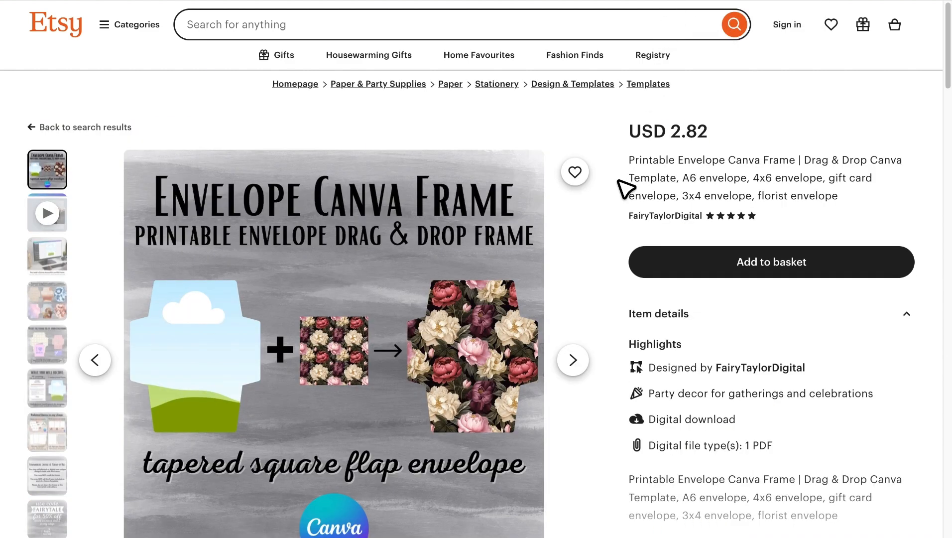
{"action": "scroll", "coordinate": [608, 236], "scroll_direction": "down", "scroll_amount": 1}
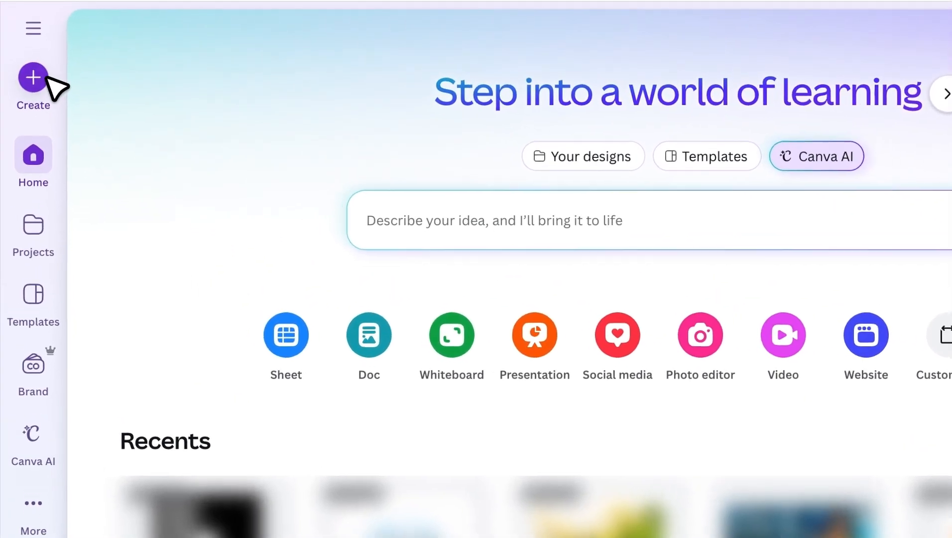
Switch to Canva and create a blank custom-size design of 1080 × 1080 px.
{"action": "left_click", "coordinate": [30, 52]}
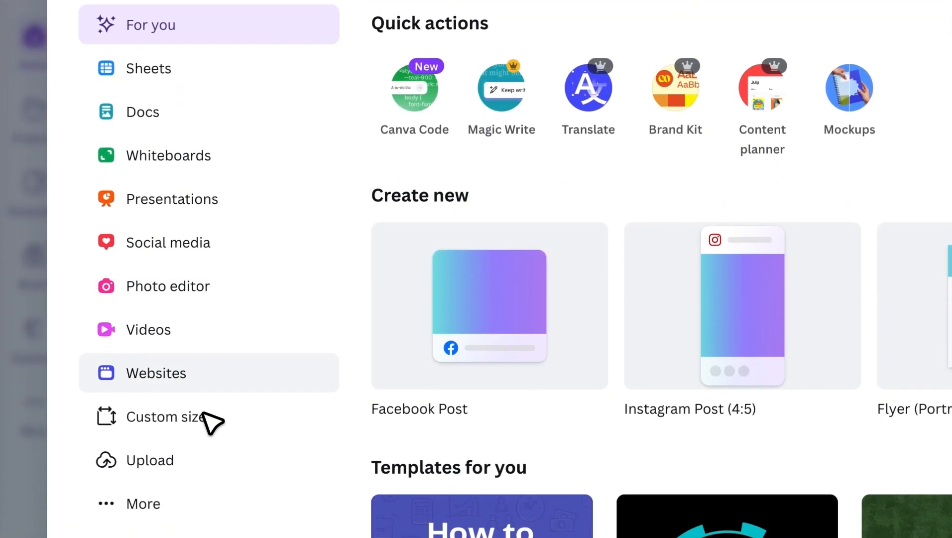
{"action": "left_click", "coordinate": [207, 409]}
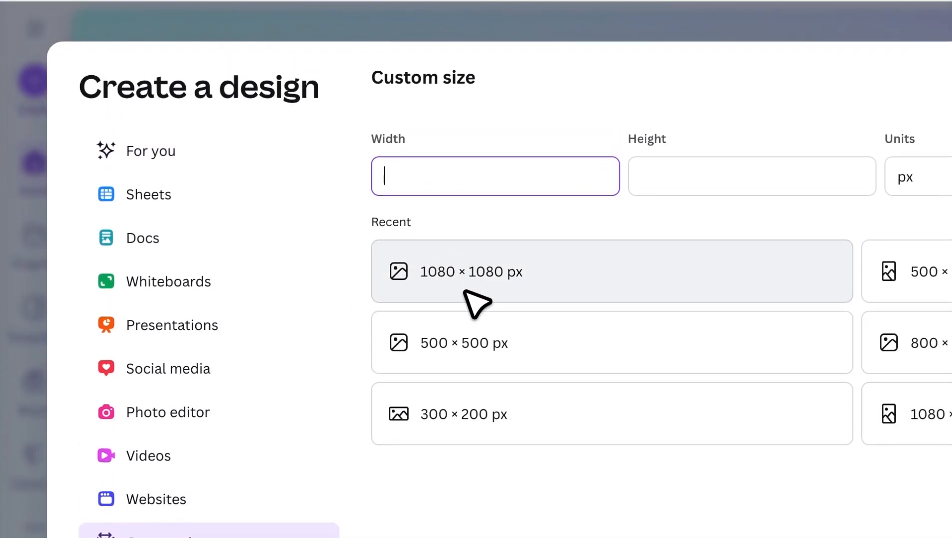
{"action": "left_click", "coordinate": [481, 294]}
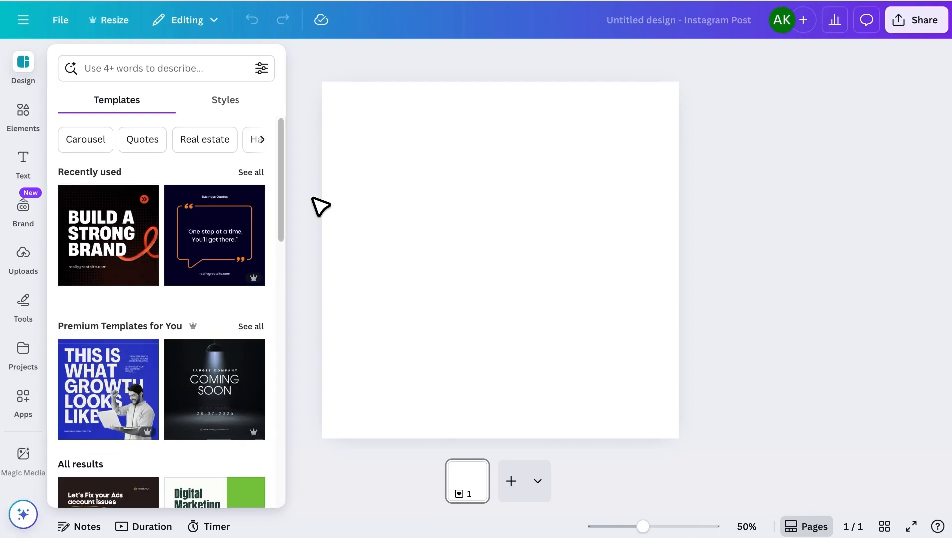
{"action": "left_click", "coordinate": [305, 194]}
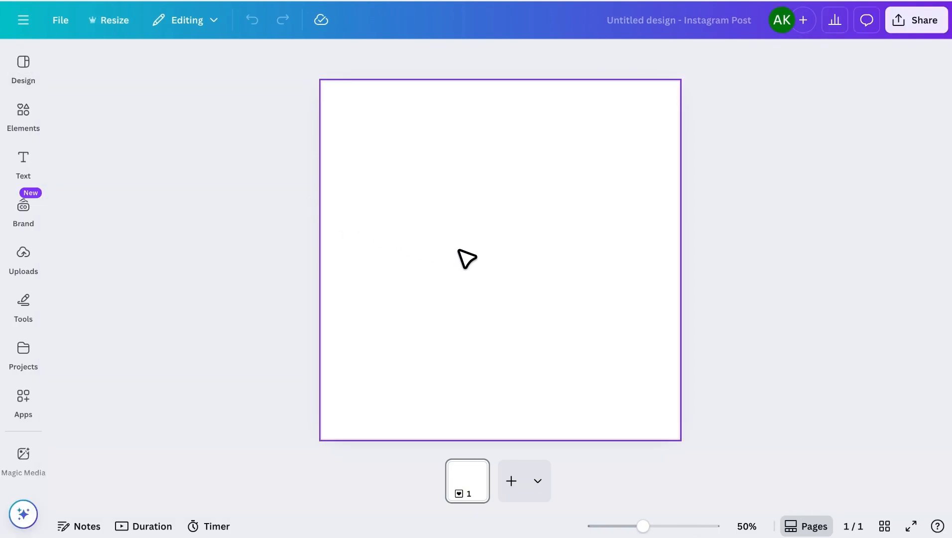
Find the Frame Maker app by searching the apps for "frame maker" and open it.
{"action": "left_click", "coordinate": [25, 397]}
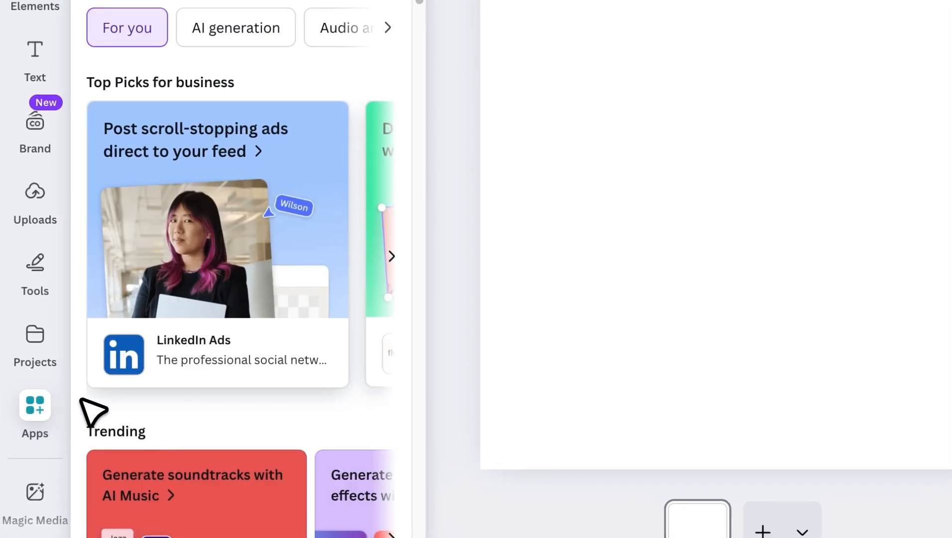
{"action": "left_click", "coordinate": [248, 100]}
{"action": "type", "text": "frame"}
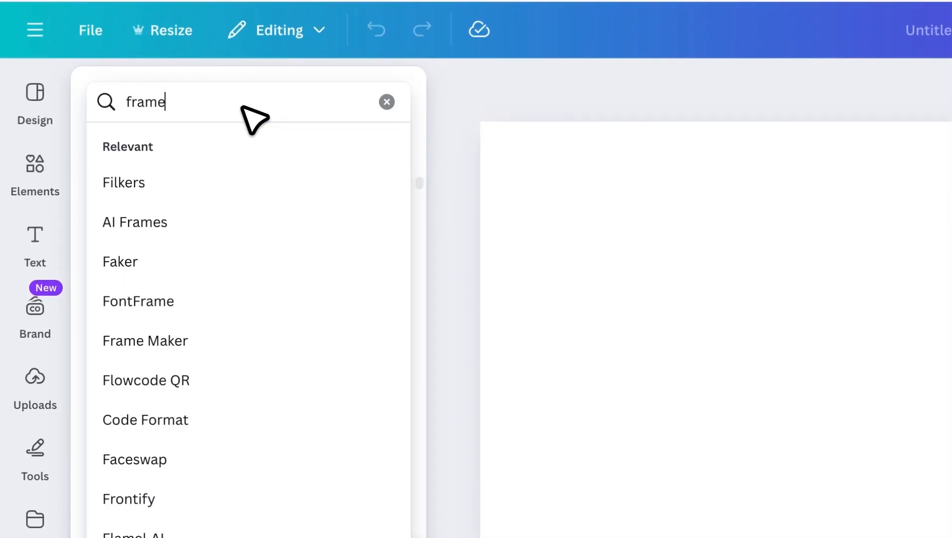
{"action": "type", "text": " maker"}
{"action": "left_click", "coordinate": [201, 165]}
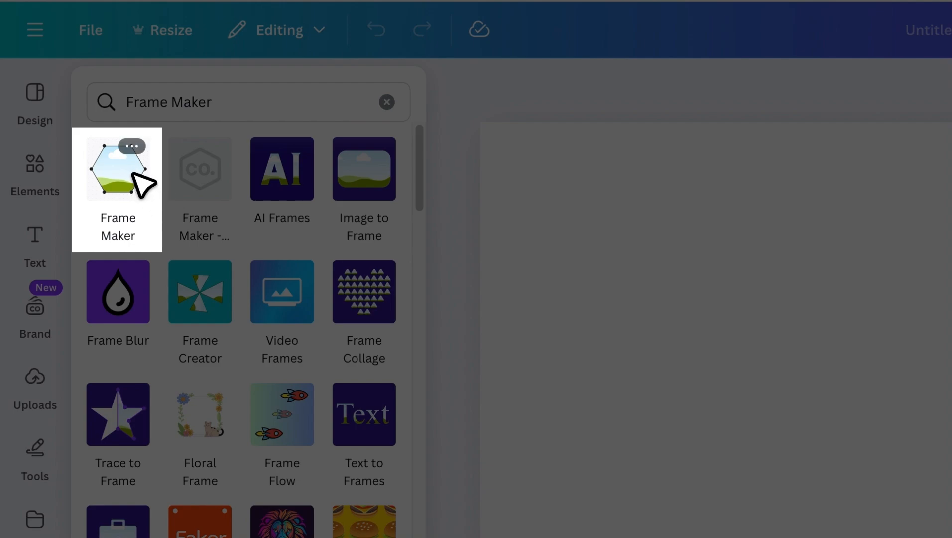
{"action": "left_click", "coordinate": [144, 184]}
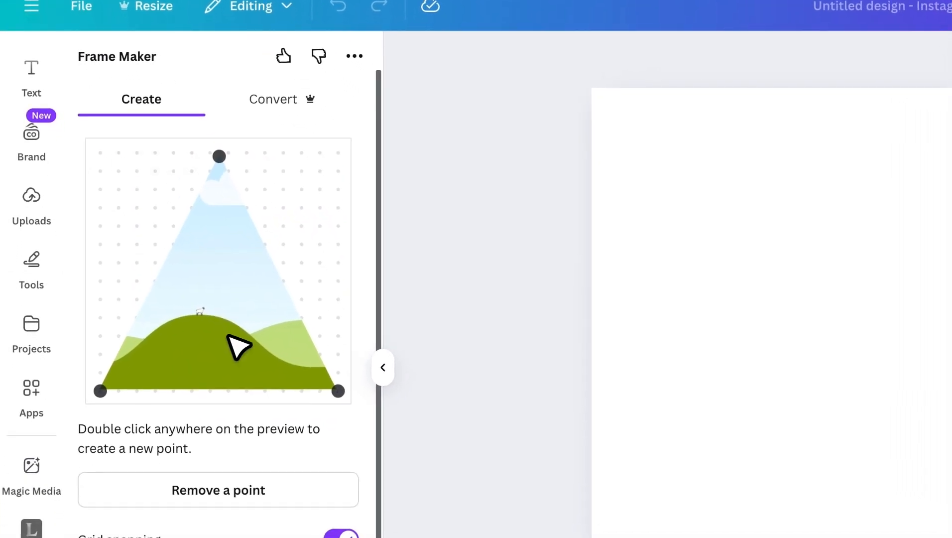
Try adding a point on each side of the triangle preview's apex, and remove both points again.
{"action": "double_click", "coordinate": [303, 232]}
{"action": "double_click", "coordinate": [126, 206]}
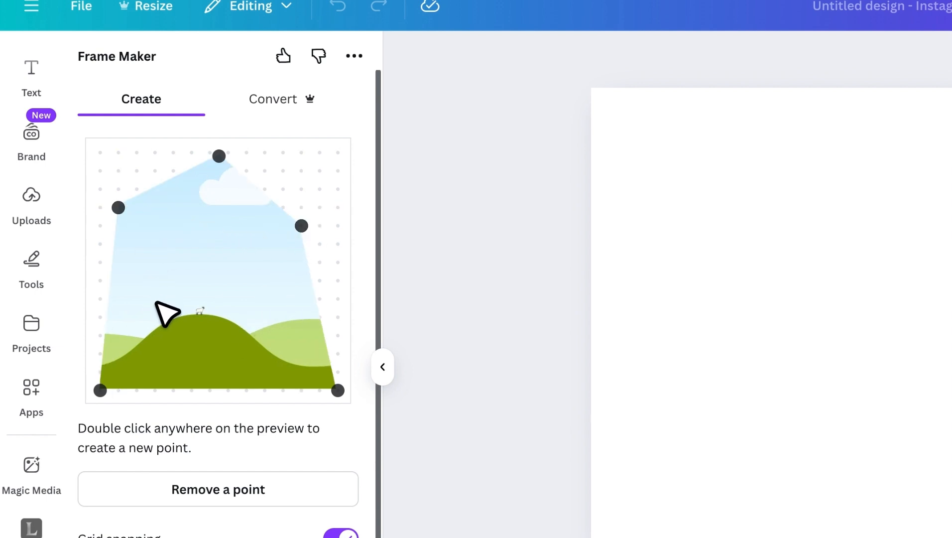
{"action": "left_click", "coordinate": [199, 491]}
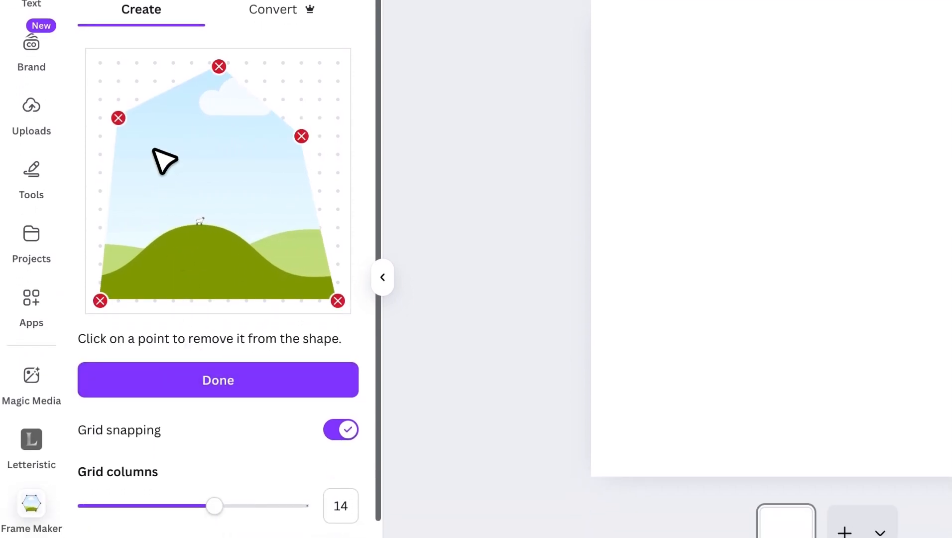
{"action": "left_click", "coordinate": [119, 125]}
{"action": "left_click", "coordinate": [301, 142]}
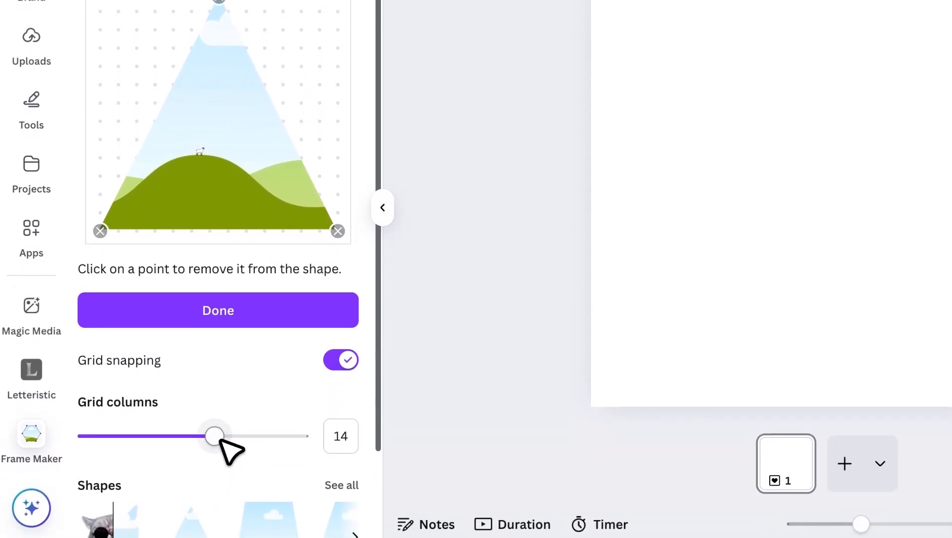
Set the Frame Maker grid to 15 columns and leave point-removal mode.
{"action": "left_click_drag", "start_coordinate": [220, 435], "coordinate": [254, 440]}
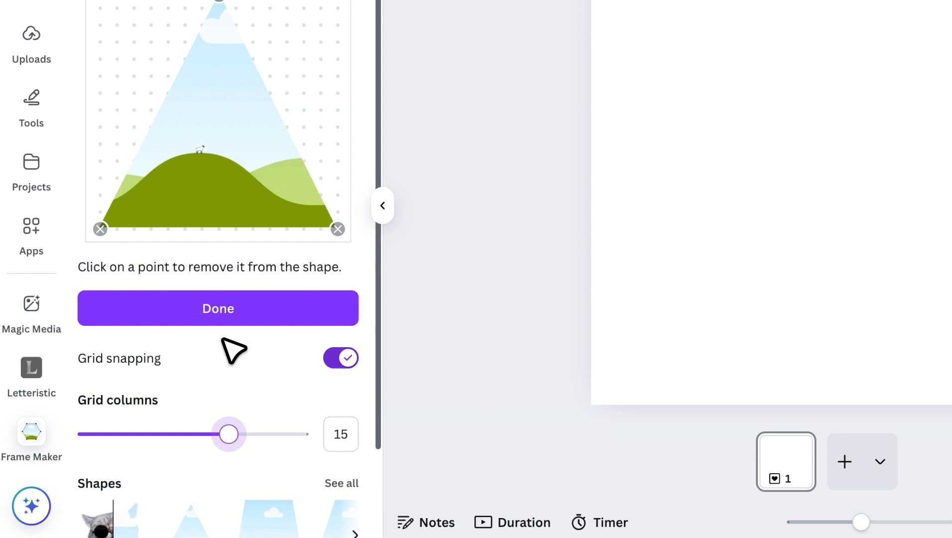
{"action": "left_click", "coordinate": [232, 315]}
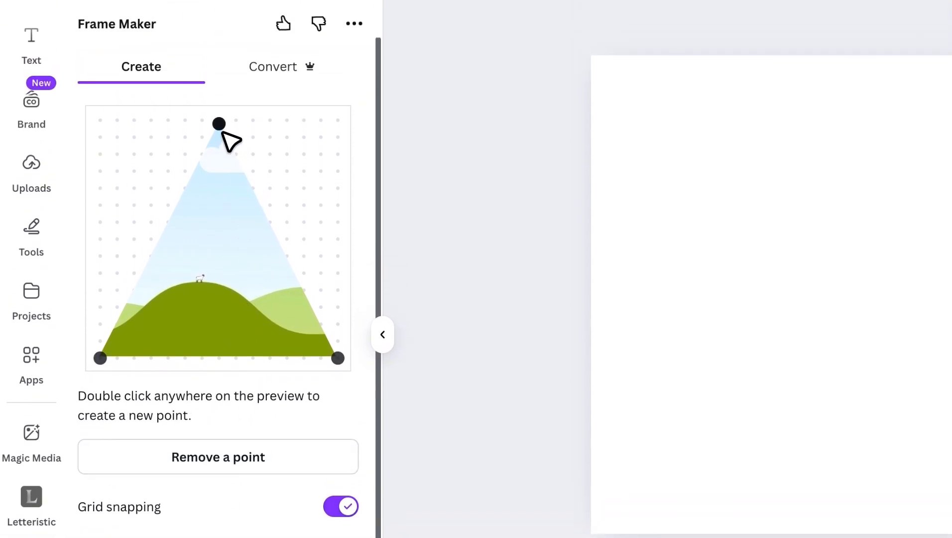
Lower the triangle's top point to about the middle of the grid and add this flat triangle frame to the design.
{"action": "left_click_drag", "start_coordinate": [220, 86], "coordinate": [218, 131]}
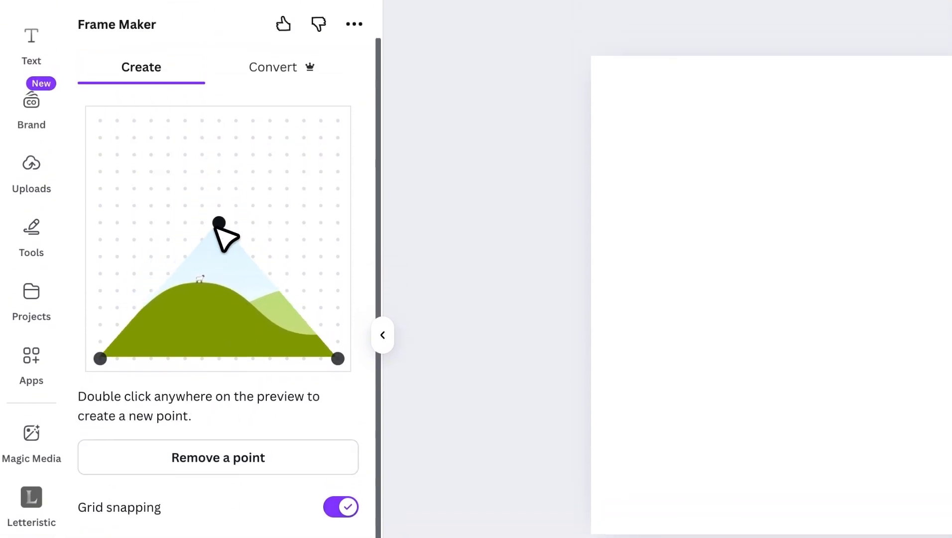
{"action": "scroll", "coordinate": [224, 239], "scroll_direction": "down", "scroll_amount": 3}
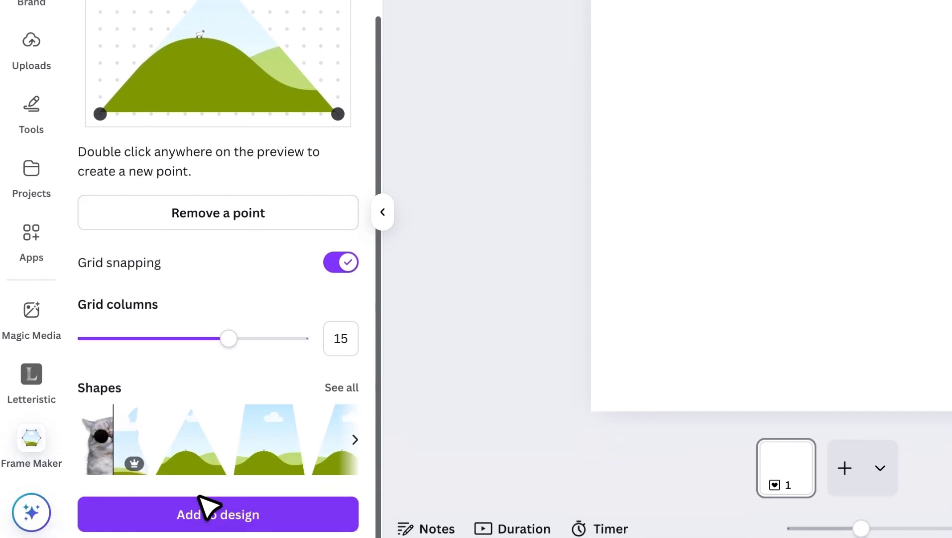
{"action": "left_click", "coordinate": [208, 512]}
Move the triangle's top point horizontally to the grid's left edge and add the resulting right-angled triangle frame to the design.
{"action": "scroll", "coordinate": [210, 510], "scroll_direction": "up", "scroll_amount": 1}
{"action": "scroll", "coordinate": [208, 448], "scroll_direction": "up", "scroll_amount": 2}
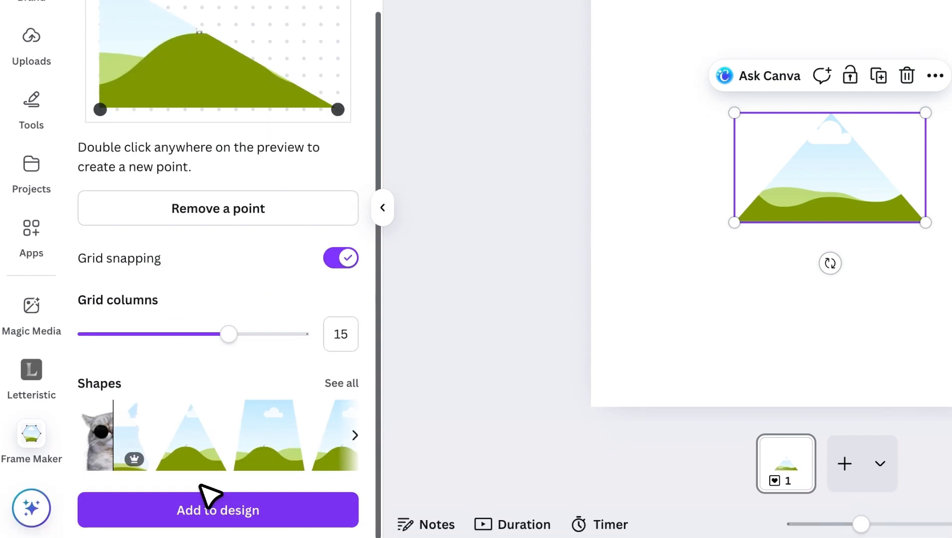
{"action": "left_click", "coordinate": [208, 504]}
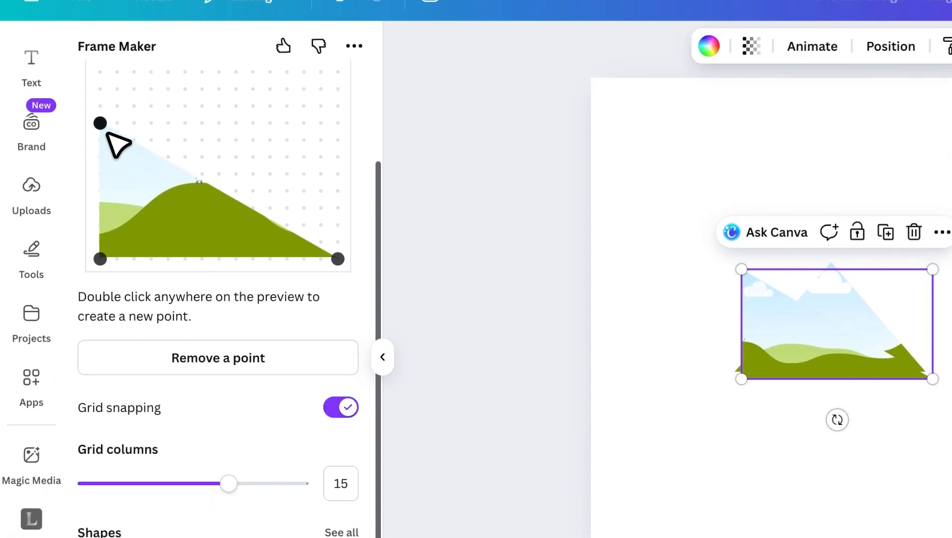
Add a mirrored right-angled triangle frame and a four-point rectangle frame of the same height to the design.
{"action": "left_click_drag", "start_coordinate": [107, 133], "coordinate": [254, 123]}
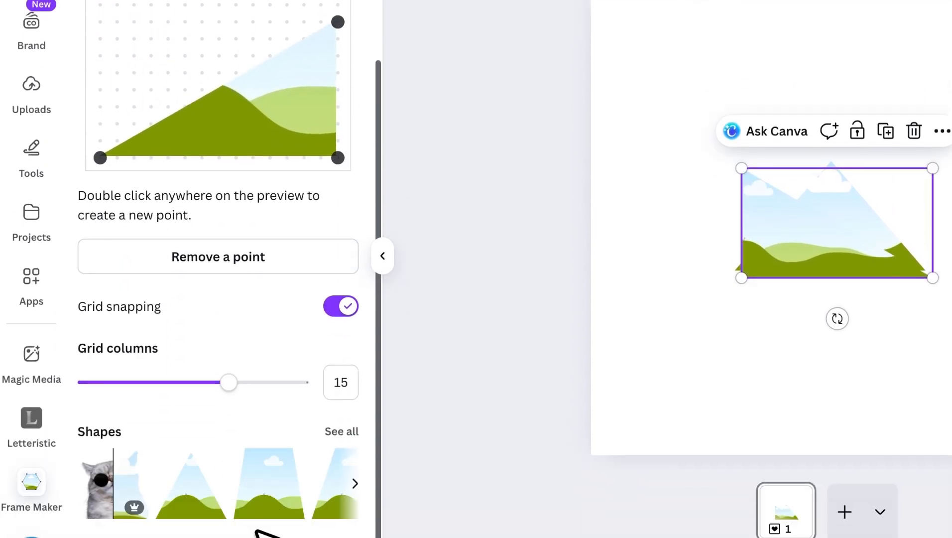
{"action": "left_click", "coordinate": [255, 511]}
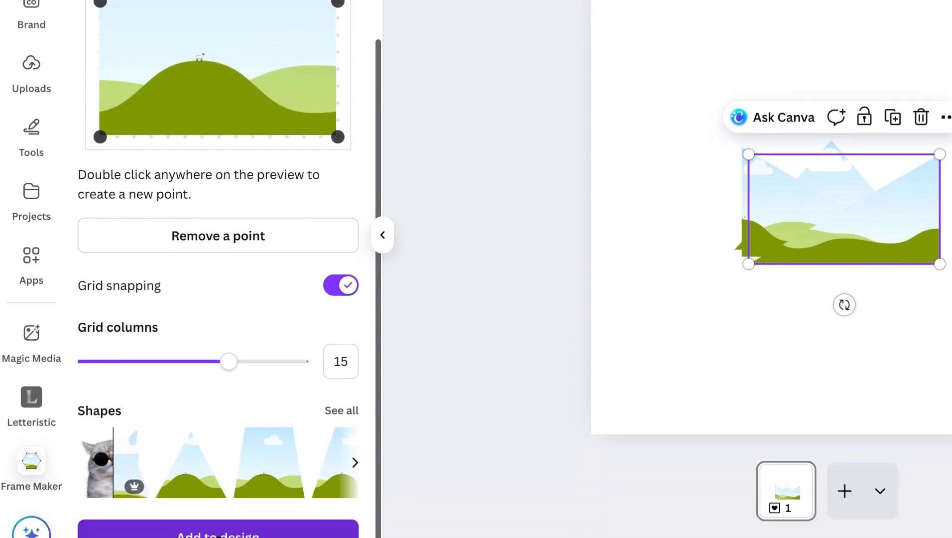
{"action": "left_click", "coordinate": [227, 512]}
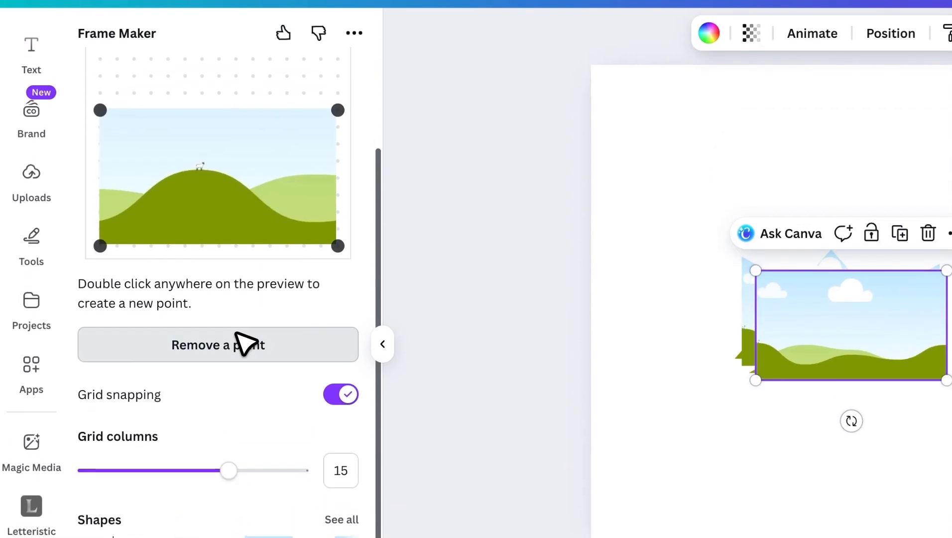
Remove the rectangle's upper-left point, centre the remaining top point, and add the resulting flat triangle frame to the design.
{"action": "left_click", "coordinate": [244, 253]}
{"action": "left_click", "coordinate": [100, 16]}
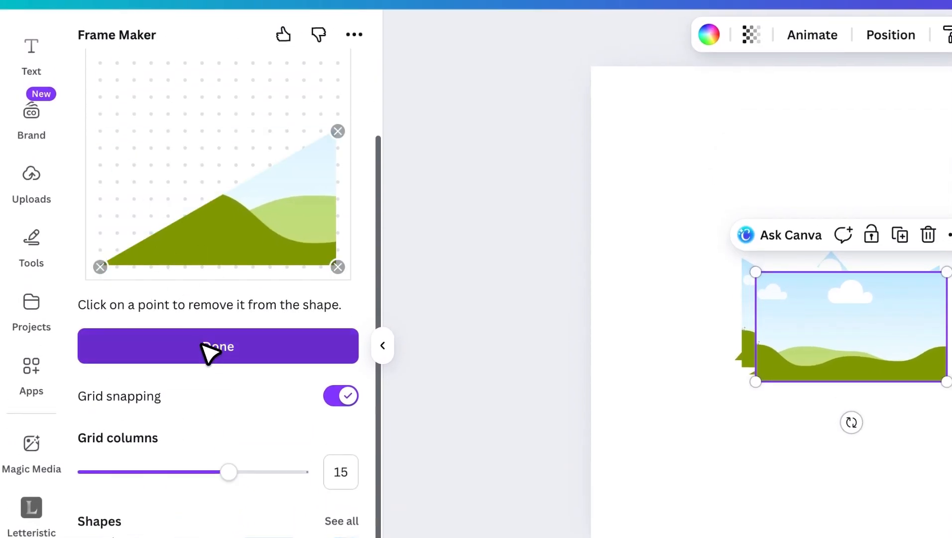
{"action": "left_click", "coordinate": [206, 230]}
{"action": "left_click_drag", "start_coordinate": [336, 130], "coordinate": [220, 132]}
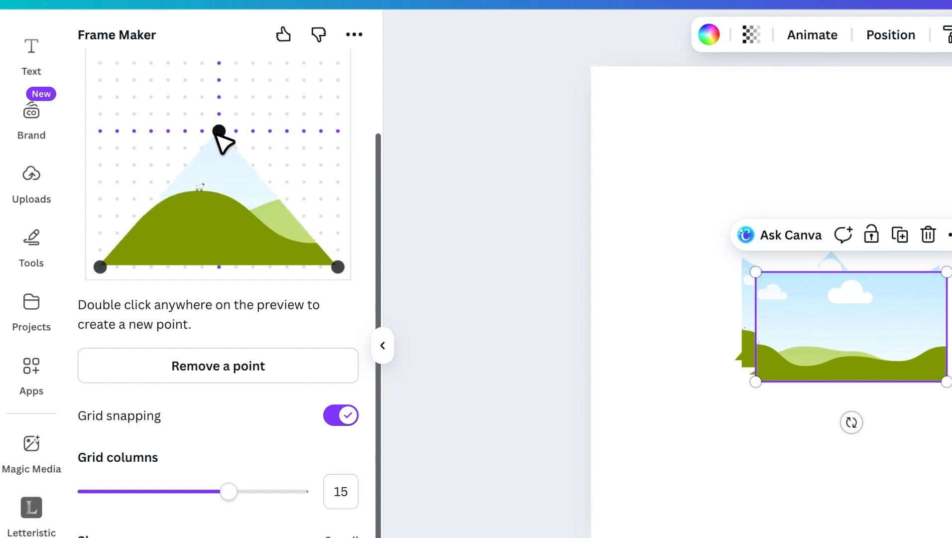
{"action": "left_click", "coordinate": [245, 528]}
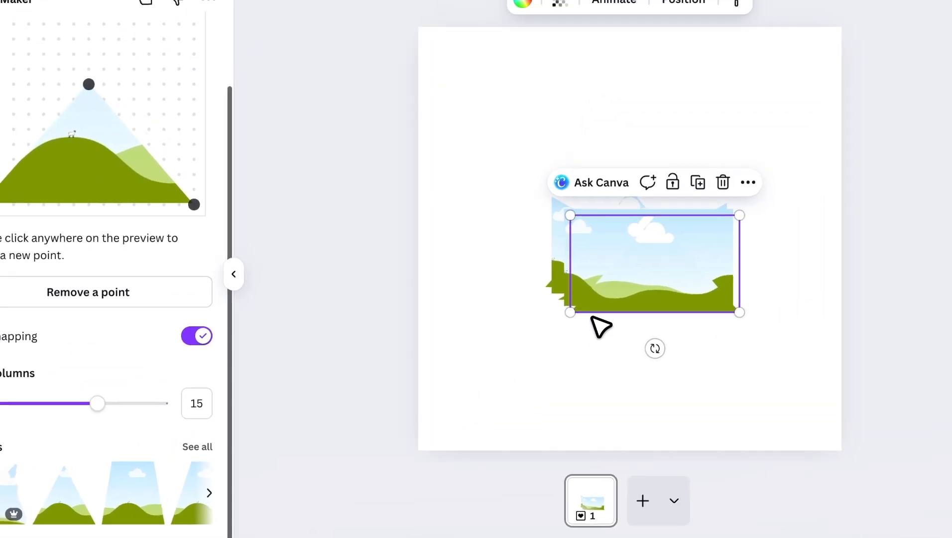
Spread the stacked frames apart, with one triangle above, a right-angled triangle on each side, and the rectangle below.
{"action": "left_click_drag", "start_coordinate": [844, 339], "coordinate": [822, 166]}
{"action": "left_click_drag", "start_coordinate": [584, 145], "coordinate": [579, 142]}
{"action": "left_click_drag", "start_coordinate": [598, 276], "coordinate": [606, 356]}
{"action": "left_click_drag", "start_coordinate": [531, 257], "coordinate": [413, 256]}
{"action": "left_click_drag", "start_coordinate": [642, 262], "coordinate": [778, 271]}
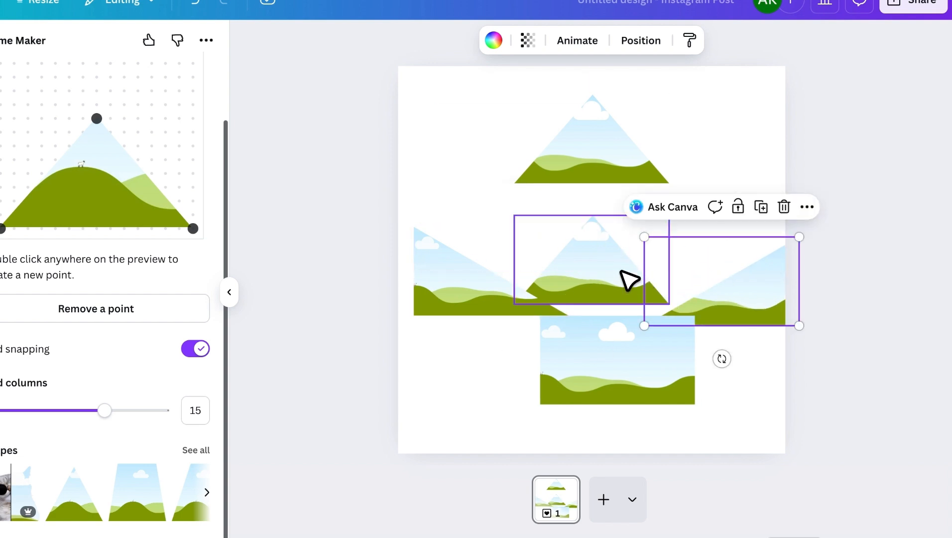
Assemble the frames into an open envelope, aligning the rectangle directly beneath the upper triangle over the other pieces.
{"action": "left_click_drag", "start_coordinate": [568, 349], "coordinate": [633, 411]}
{"action": "left_click_drag", "start_coordinate": [587, 280], "coordinate": [758, 141]}
{"action": "left_click_drag", "start_coordinate": [668, 403], "coordinate": [585, 213]}
{"action": "left_click_drag", "start_coordinate": [528, 302], "coordinate": [559, 254]}
{"action": "left_click_drag", "start_coordinate": [723, 287], "coordinate": [569, 264]}
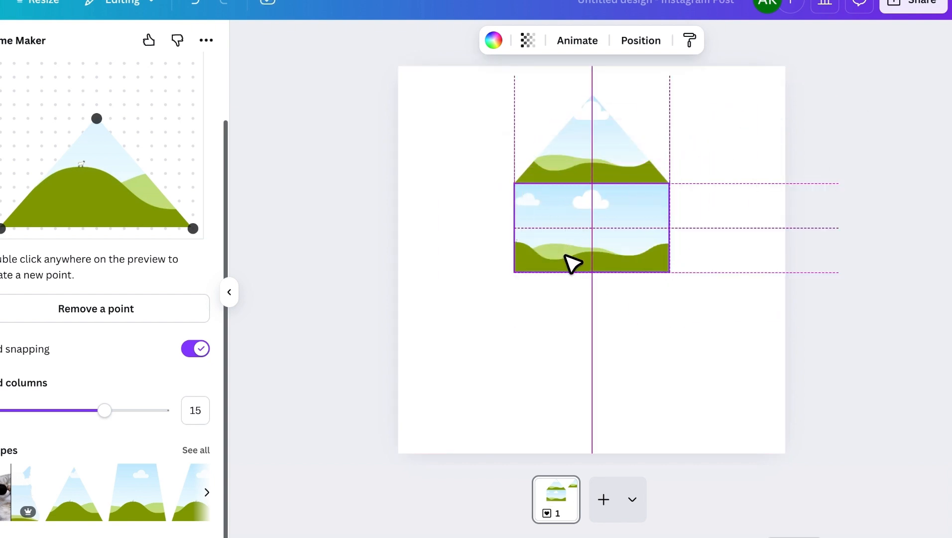
Select all the assembled envelope frames, enlarge them together to nearly fill the page, and centre them.
{"action": "left_click_drag", "start_coordinate": [727, 106], "coordinate": [453, 424]}
{"action": "left_click_drag", "start_coordinate": [669, 387], "coordinate": [769, 437]}
{"action": "left_click_drag", "start_coordinate": [629, 365], "coordinate": [643, 367]}
{"action": "left_click", "coordinate": [778, 325]}
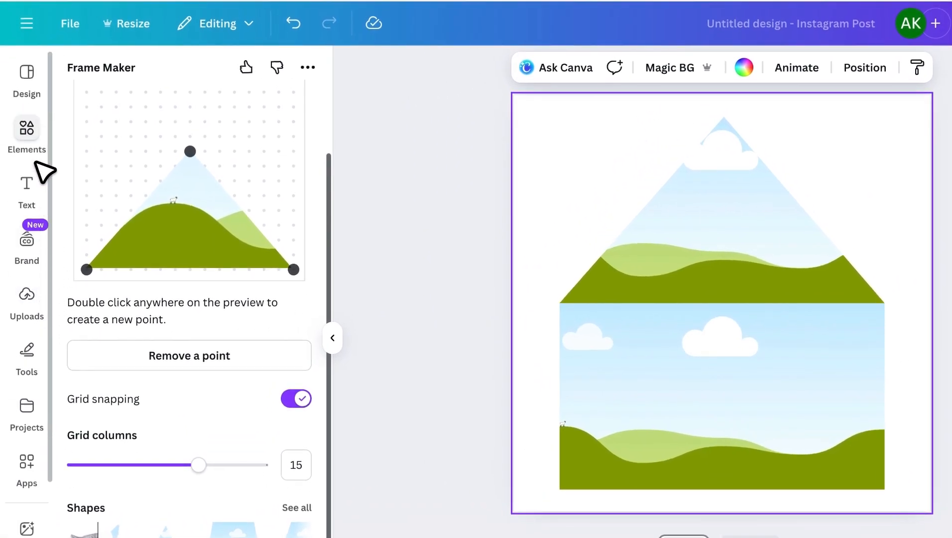
Search the elements for "line shadow" graphics and add a thin, curved horizontal shadow line to the page.
{"action": "left_click", "coordinate": [36, 145]}
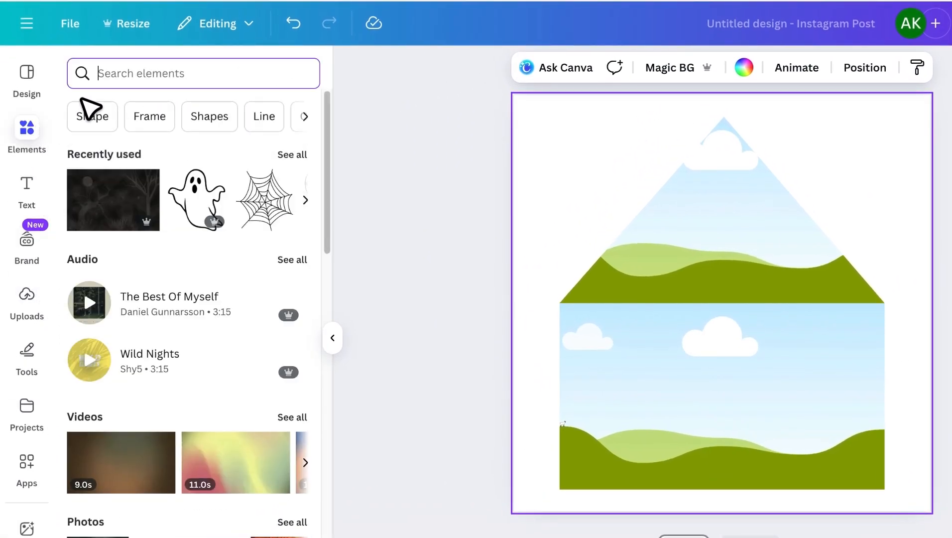
{"action": "type", "text": "line shadow"}
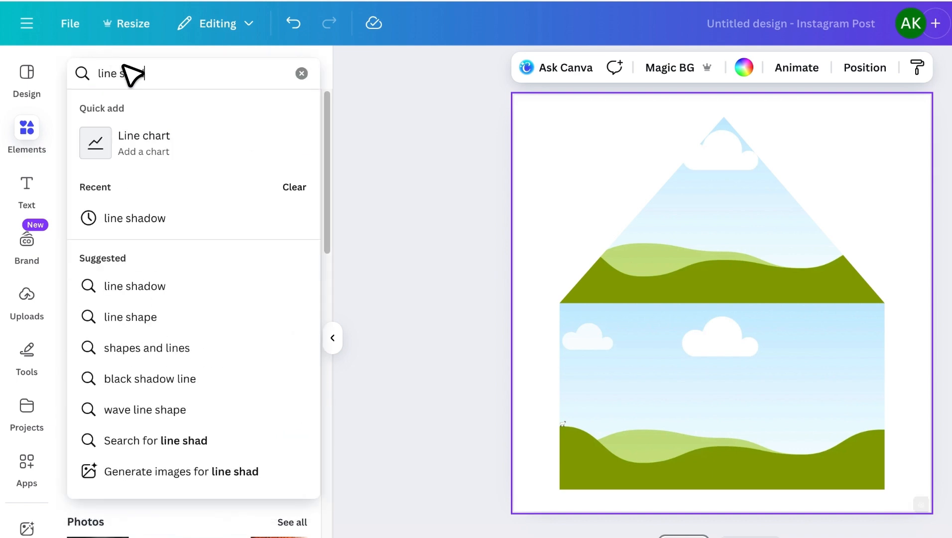
{"action": "key", "text": "Return"}
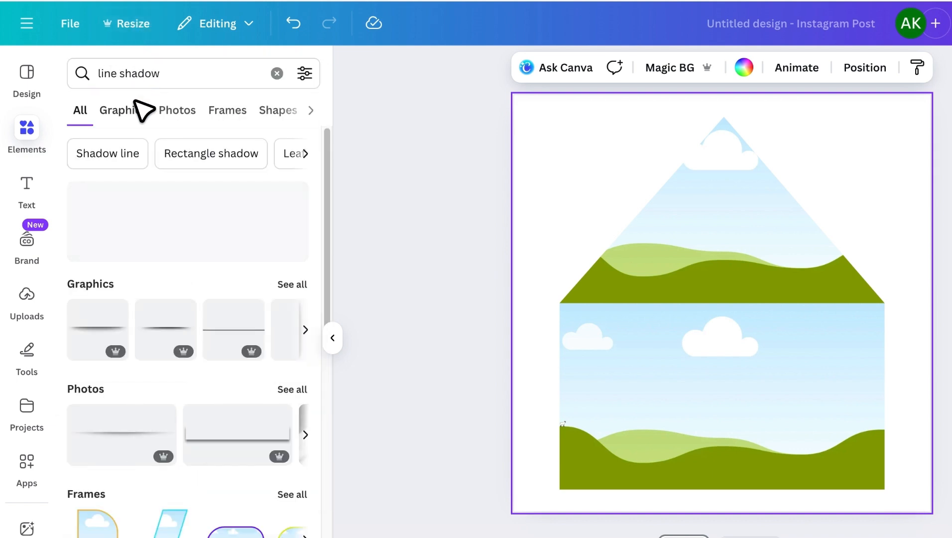
{"action": "left_click", "coordinate": [130, 108]}
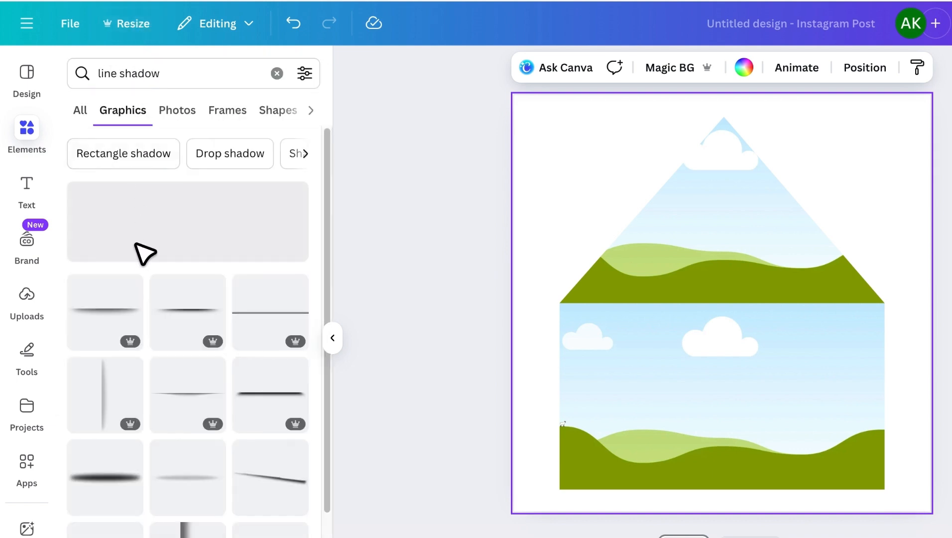
{"action": "scroll", "coordinate": [146, 249], "scroll_direction": "down", "scroll_amount": 3}
{"action": "scroll", "coordinate": [194, 273], "scroll_direction": "down", "scroll_amount": 3}
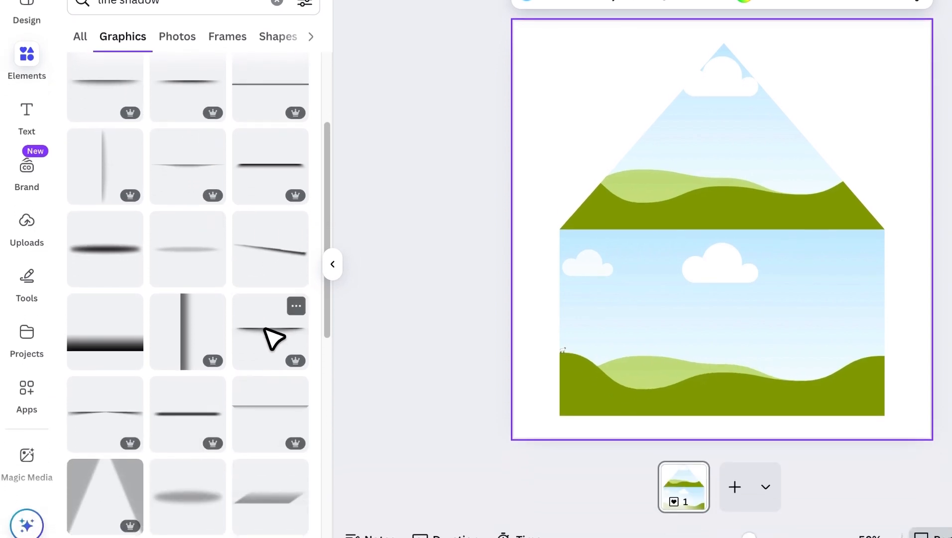
{"action": "left_click", "coordinate": [273, 339]}
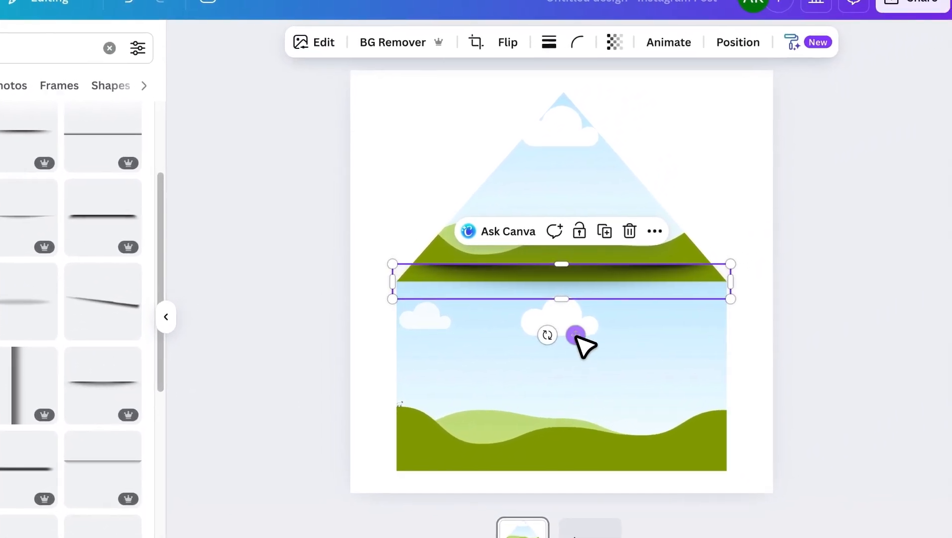
Fit the curved shadow to the envelope's width, flip it vertically, and align it along the base of the upper flap.
{"action": "left_click_drag", "start_coordinate": [727, 300], "coordinate": [723, 300]}
{"action": "left_click_drag", "start_coordinate": [389, 265], "coordinate": [393, 265]}
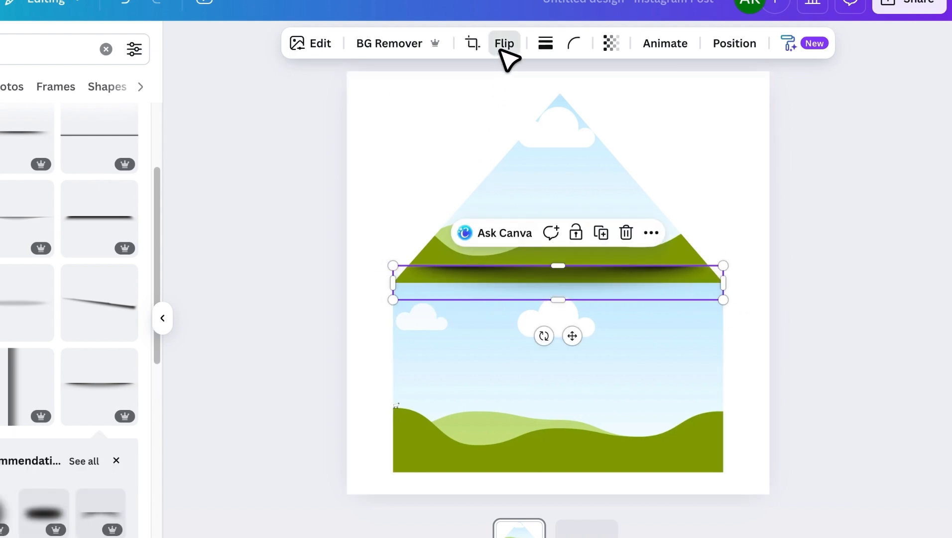
{"action": "left_click", "coordinate": [503, 45]}
{"action": "left_click", "coordinate": [524, 116]}
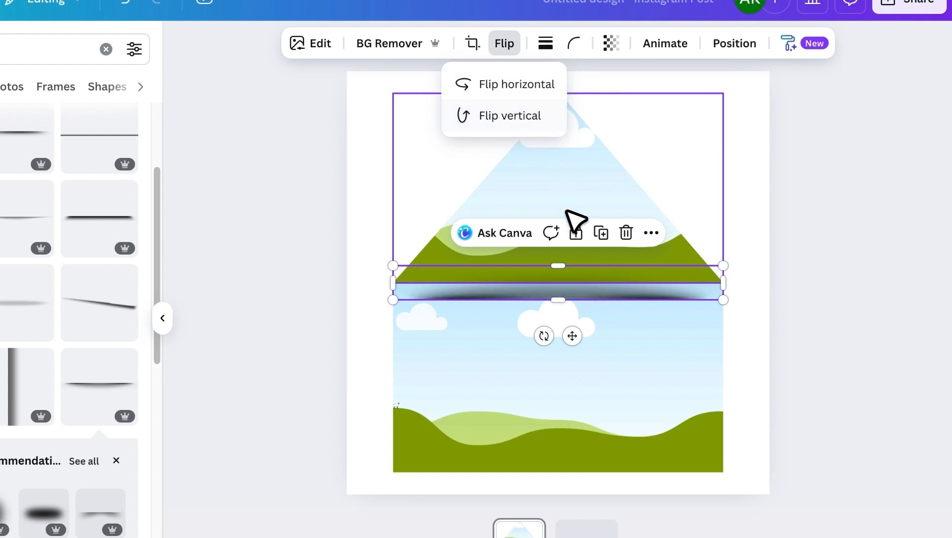
{"action": "left_click_drag", "start_coordinate": [572, 335], "coordinate": [581, 326]}
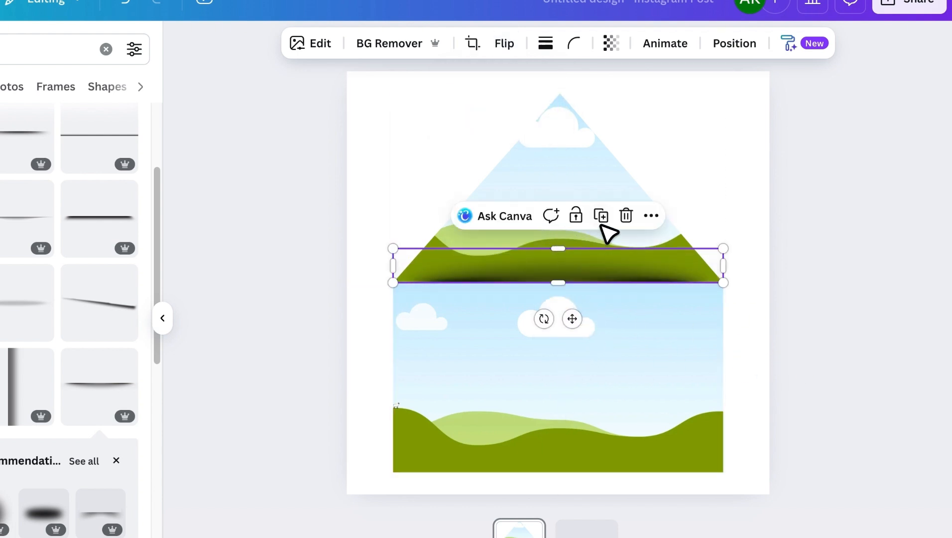
Duplicate the flap shadow, rotate the copy to about -34°, and place it diagonally across the rectangle up to its upper right corner.
{"action": "left_click", "coordinate": [602, 217]}
{"action": "left_click_drag", "start_coordinate": [623, 286], "coordinate": [632, 388]}
{"action": "left_click_drag", "start_coordinate": [567, 423], "coordinate": [668, 531]}
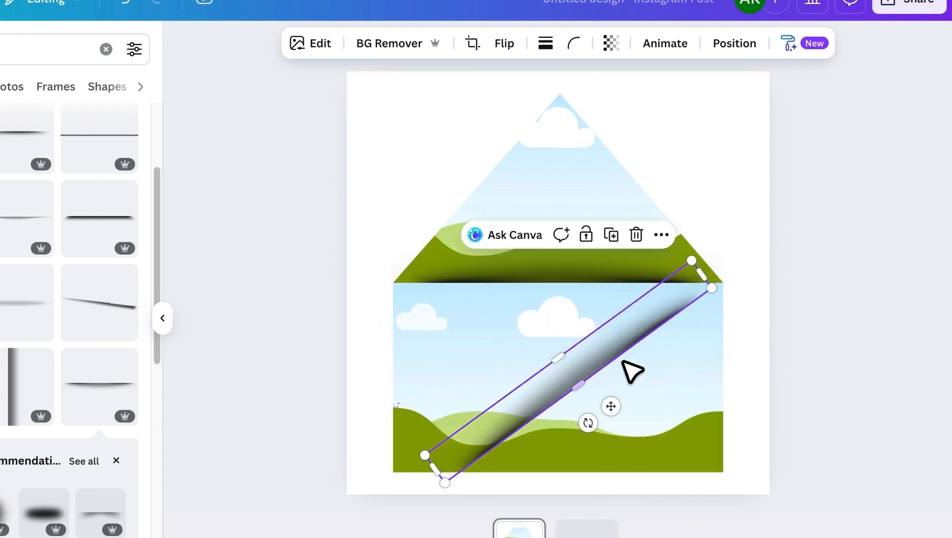
{"action": "left_click_drag", "start_coordinate": [611, 350], "coordinate": [621, 345]}
{"action": "left_click_drag", "start_coordinate": [593, 422], "coordinate": [621, 395]}
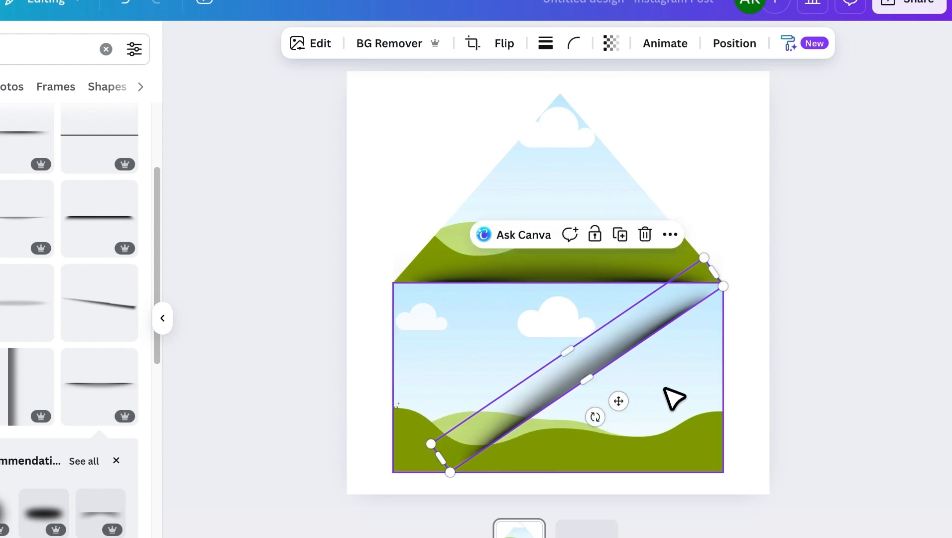
Reorder the layers so the diagonal shadow lies beneath all triangle frames, with the rectangle frame directly below it.
{"action": "left_click", "coordinate": [735, 44]}
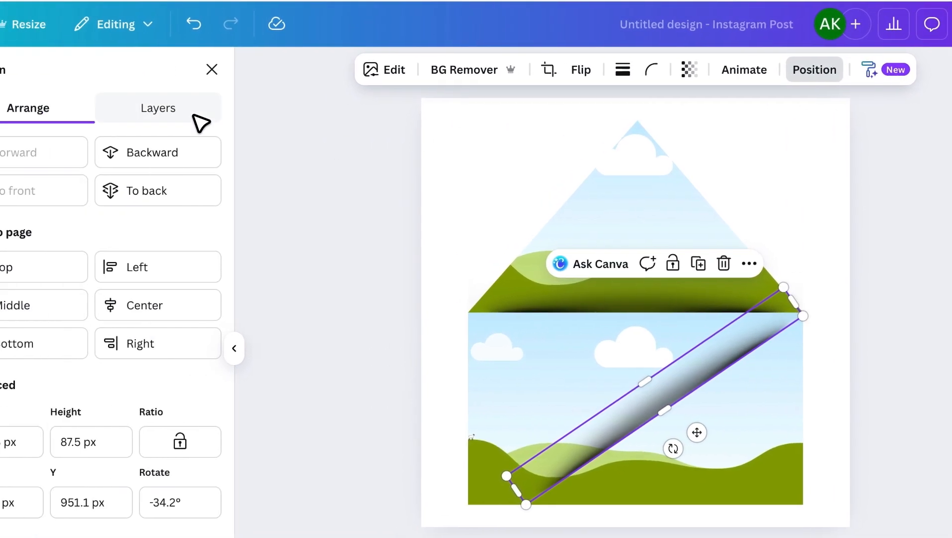
{"action": "left_click", "coordinate": [194, 116]}
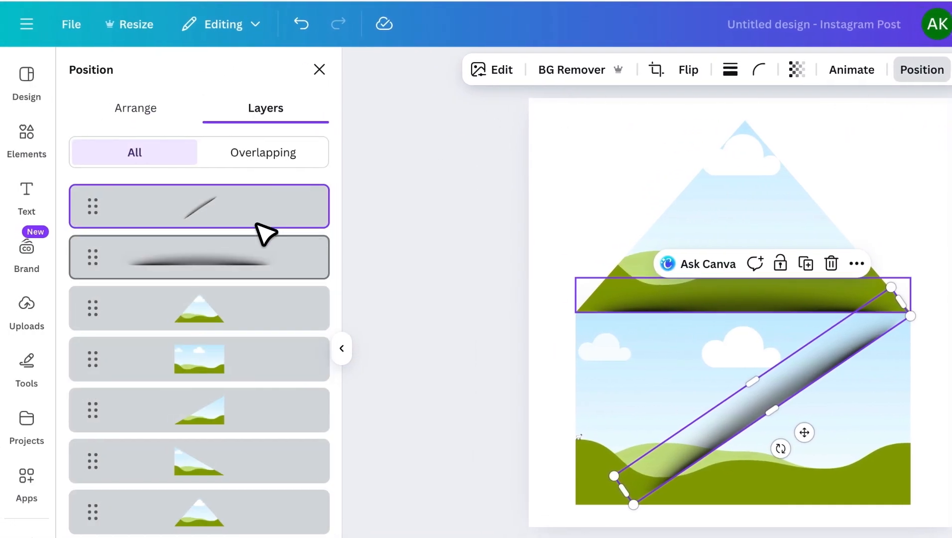
{"action": "left_click_drag", "start_coordinate": [252, 221], "coordinate": [268, 537]}
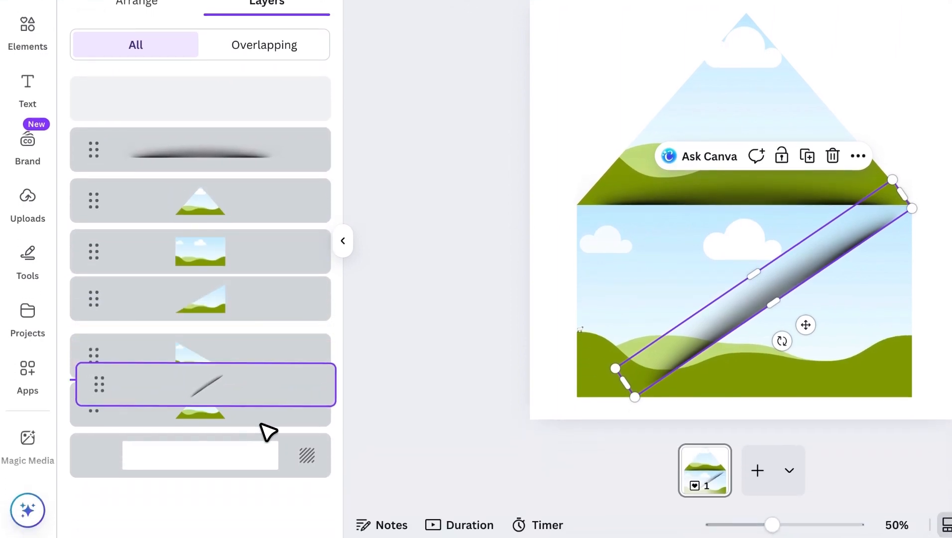
{"action": "left_click_drag", "start_coordinate": [267, 432], "coordinate": [255, 429]}
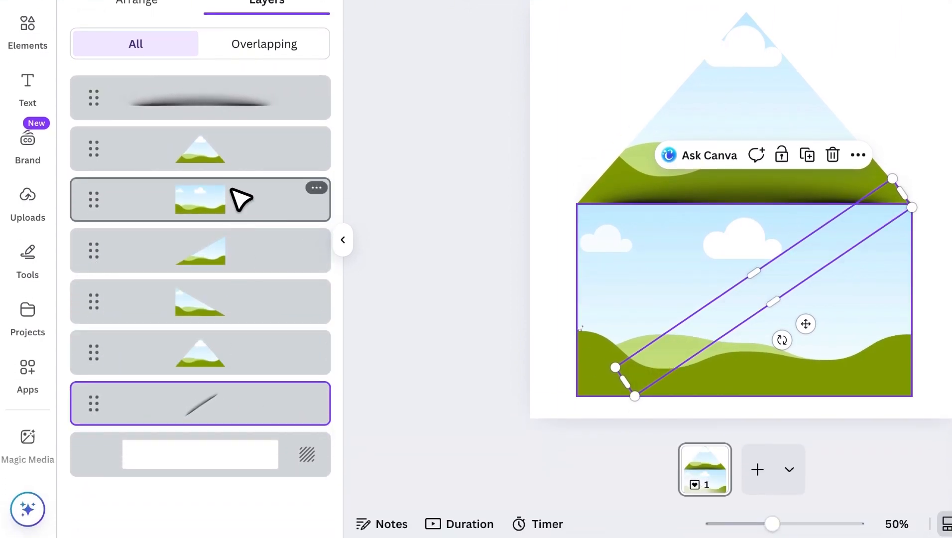
{"action": "left_click_drag", "start_coordinate": [236, 200], "coordinate": [238, 428]}
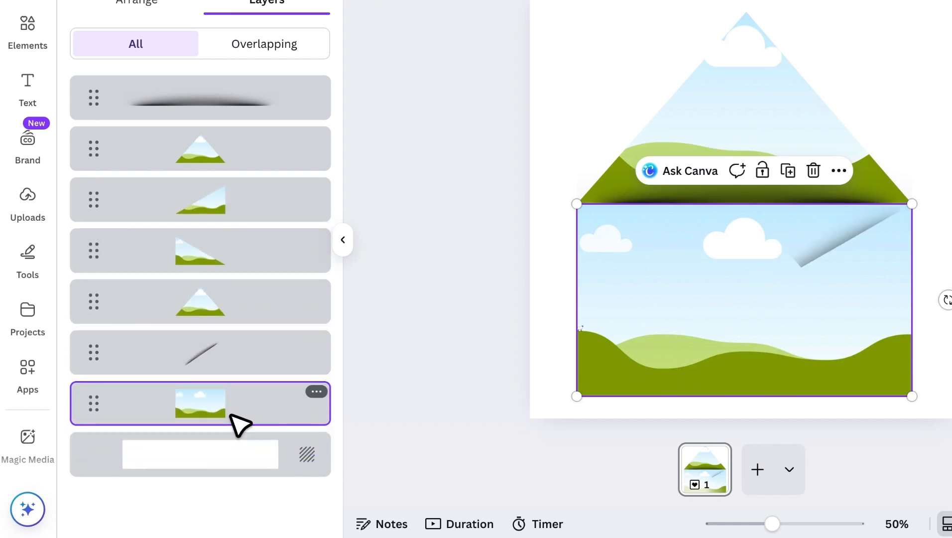
Rotate and shift the diagonal shadow so that it follows the sloping edge of the right side flap.
{"action": "left_click", "coordinate": [253, 351]}
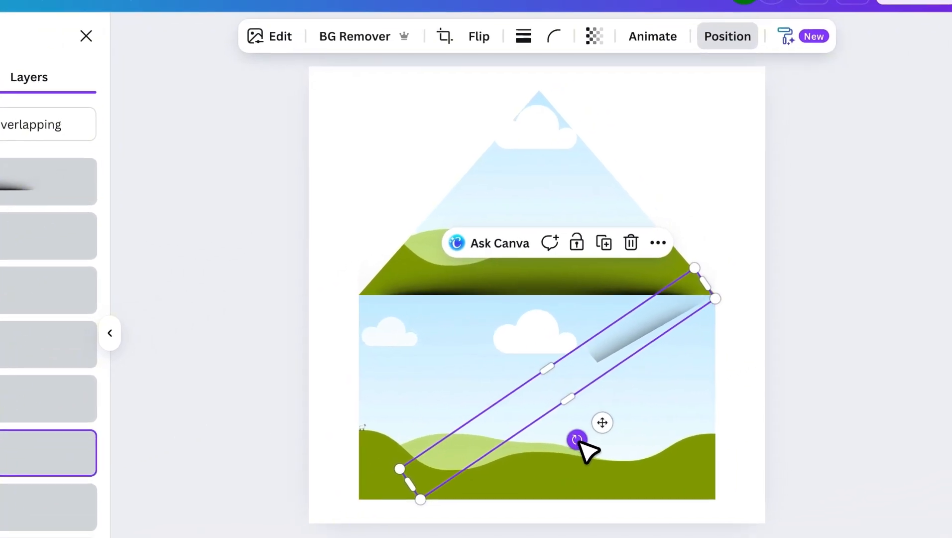
{"action": "left_click_drag", "start_coordinate": [579, 442], "coordinate": [595, 499]}
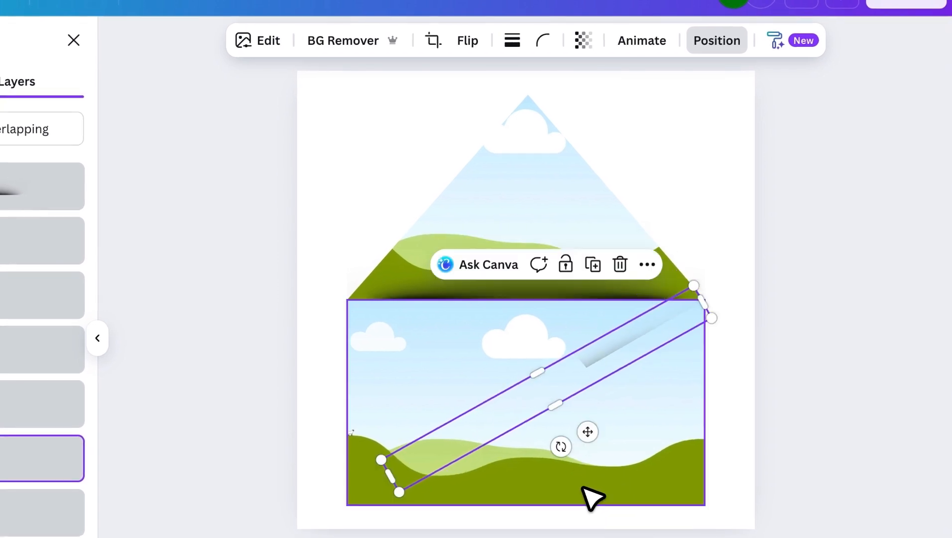
{"action": "left_click_drag", "start_coordinate": [587, 434], "coordinate": [580, 425]}
{"action": "left_click_drag", "start_coordinate": [395, 471], "coordinate": [372, 497]}
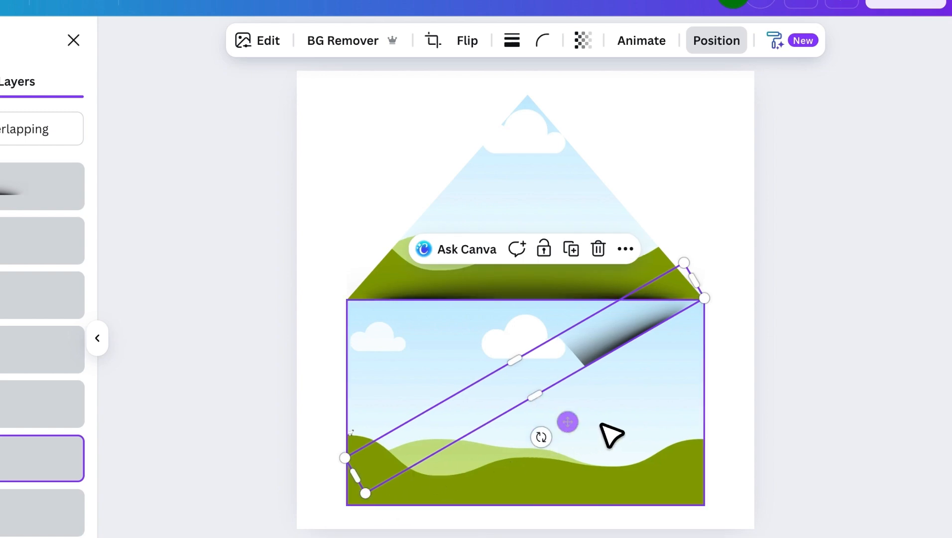
Duplicate the diagonal shadow, mirror its angle along the left flap's sloping edge, and layer it just above the first diagonal shadow.
{"action": "left_click", "coordinate": [633, 418]}
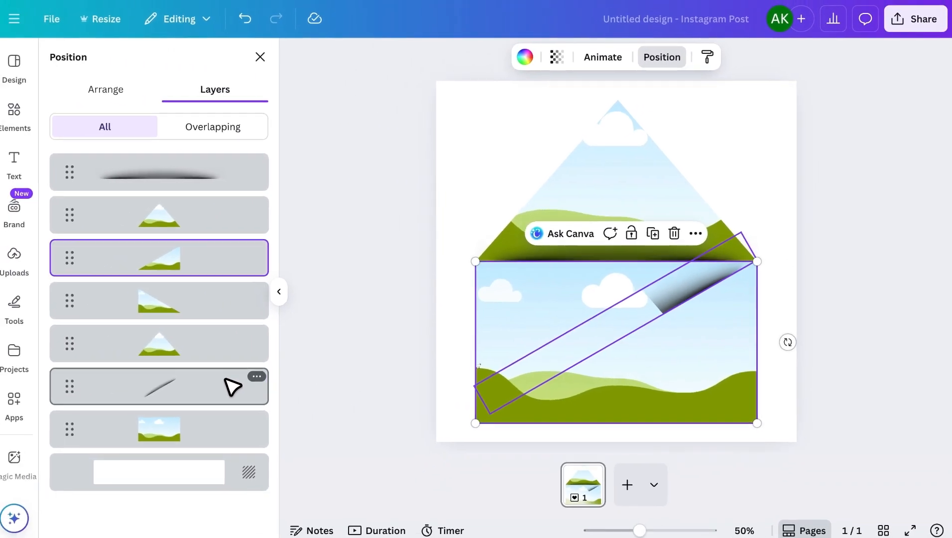
{"action": "left_click", "coordinate": [27, 450]}
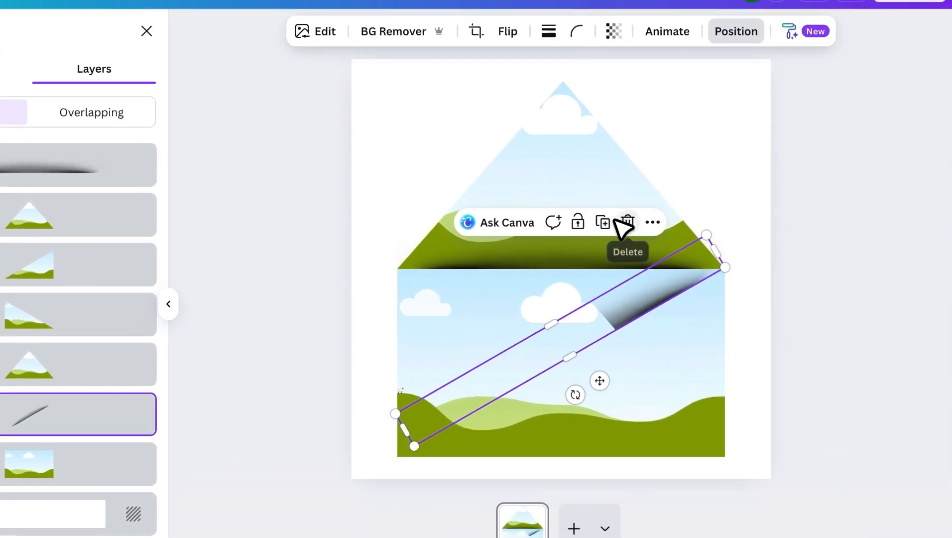
{"action": "left_click", "coordinate": [655, 220]}
{"action": "left_click_drag", "start_coordinate": [561, 411], "coordinate": [523, 377]}
{"action": "left_click_drag", "start_coordinate": [556, 386], "coordinate": [541, 384]}
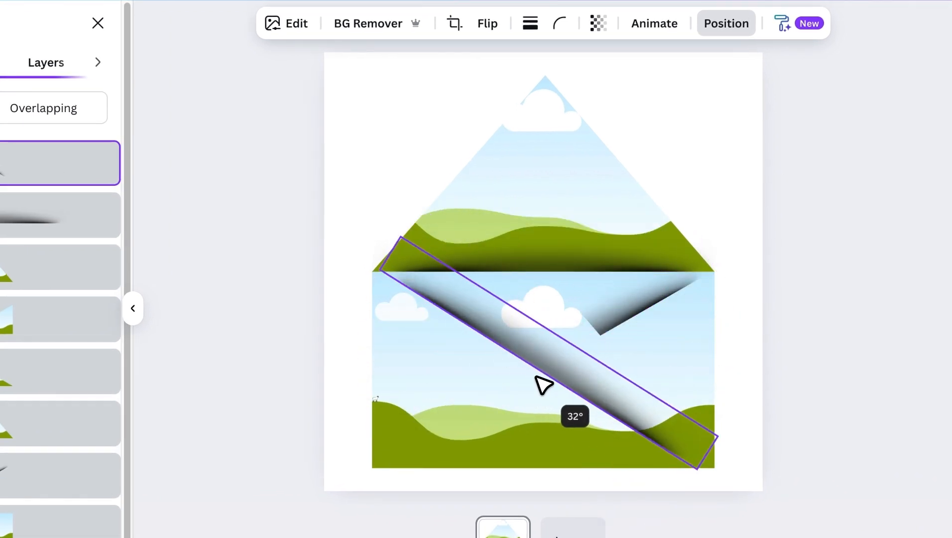
{"action": "left_click_drag", "start_coordinate": [50, 162], "coordinate": [32, 460]}
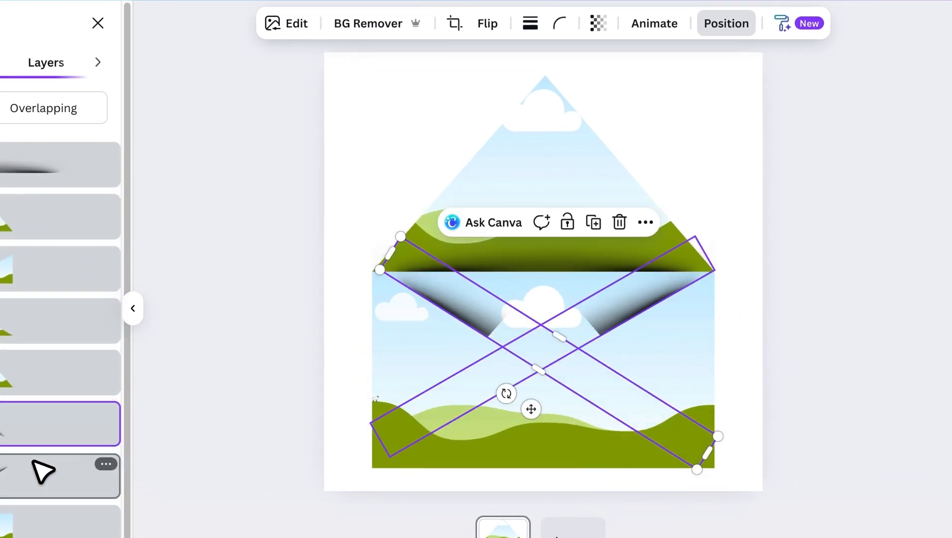
{"action": "left_click_drag", "start_coordinate": [506, 393], "coordinate": [508, 395]}
{"action": "left_click_drag", "start_coordinate": [533, 409], "coordinate": [528, 403]}
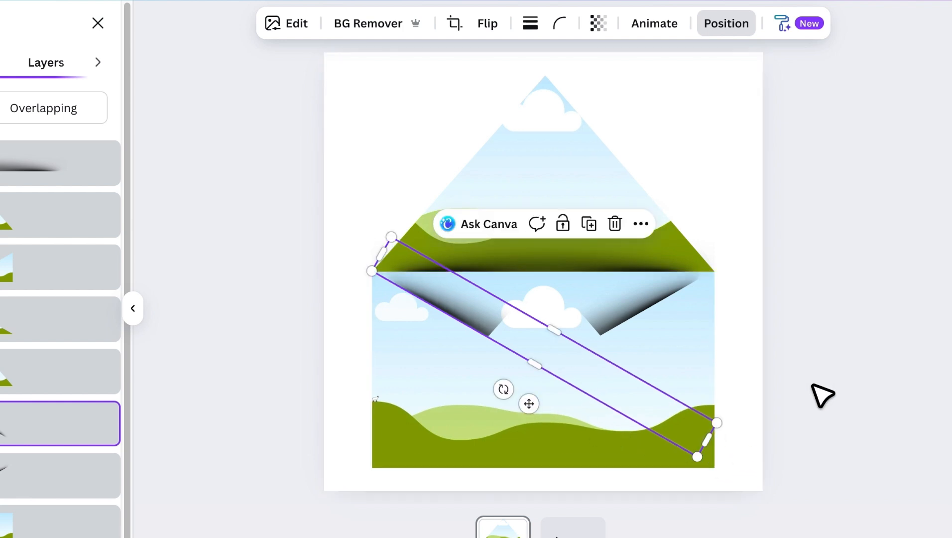
{"action": "left_click", "coordinate": [790, 368]}
{"action": "left_click", "coordinate": [798, 374]}
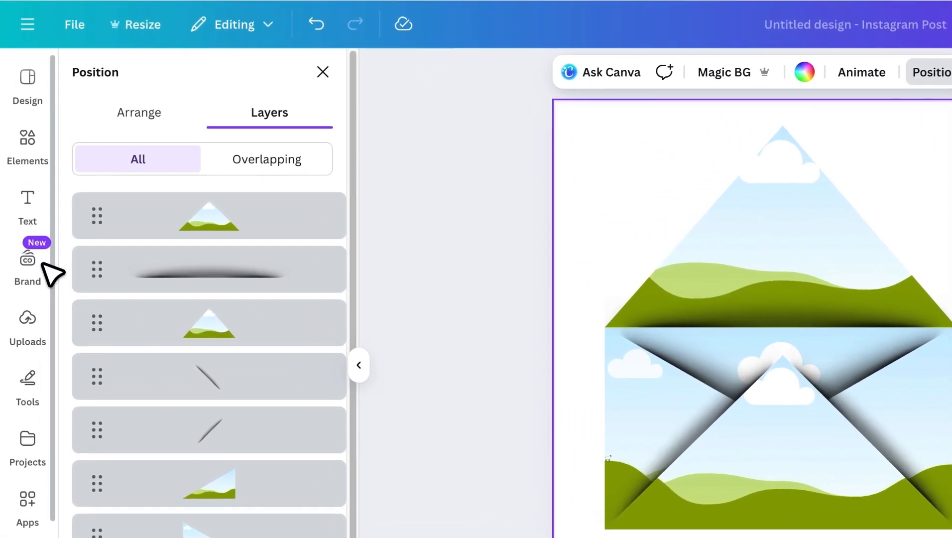
Search the elements for "boo background" and browse the graphics results.
{"action": "left_click", "coordinate": [33, 146]}
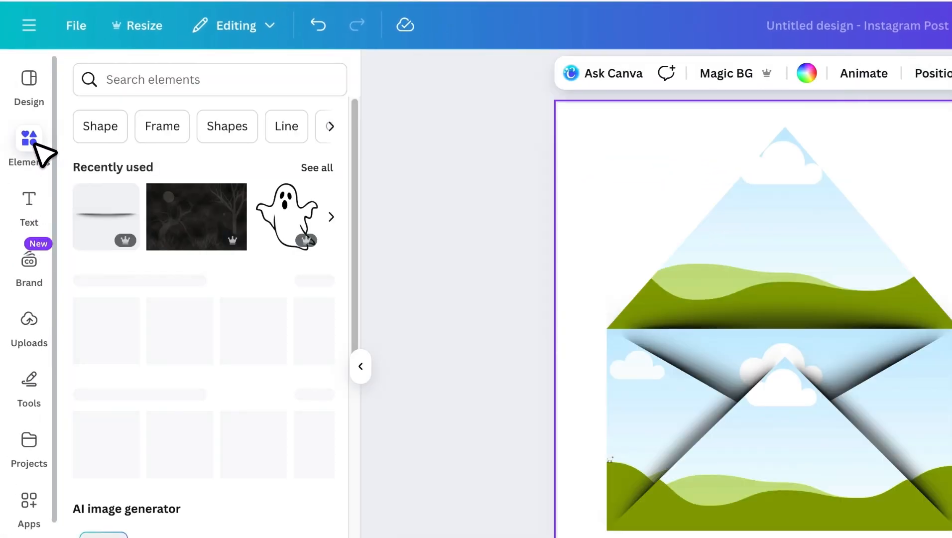
{"action": "left_click", "coordinate": [151, 92]}
{"action": "type", "text": "boo"}
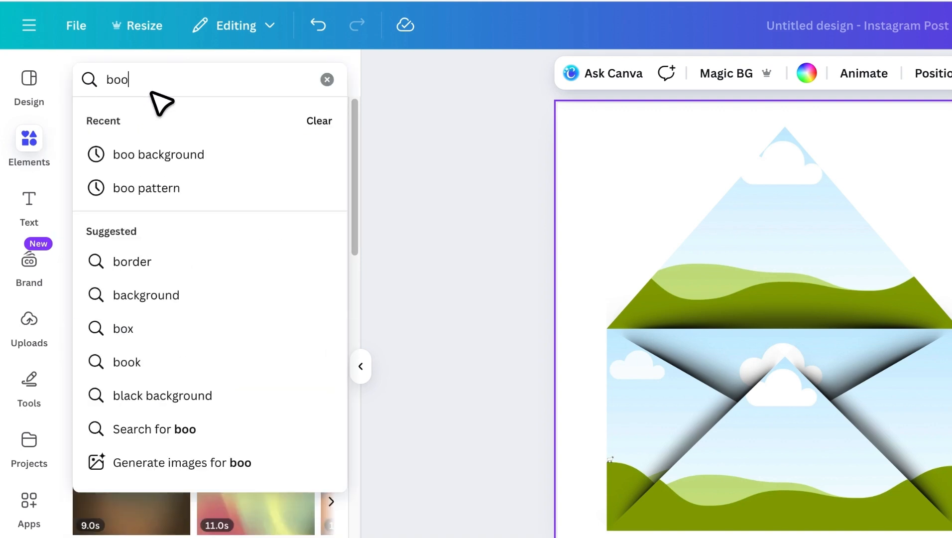
{"action": "type", "text": " background"}
{"action": "key", "text": "Return"}
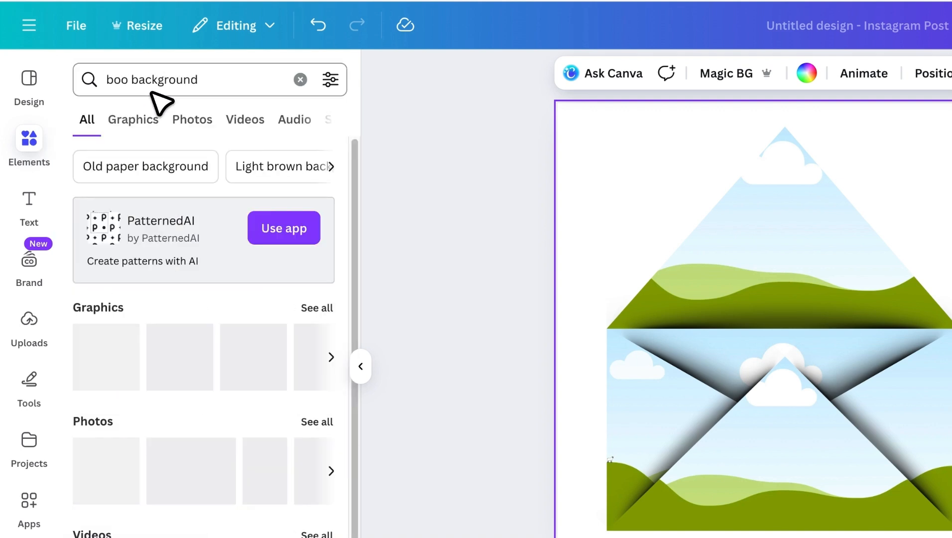
{"action": "left_click", "coordinate": [133, 122]}
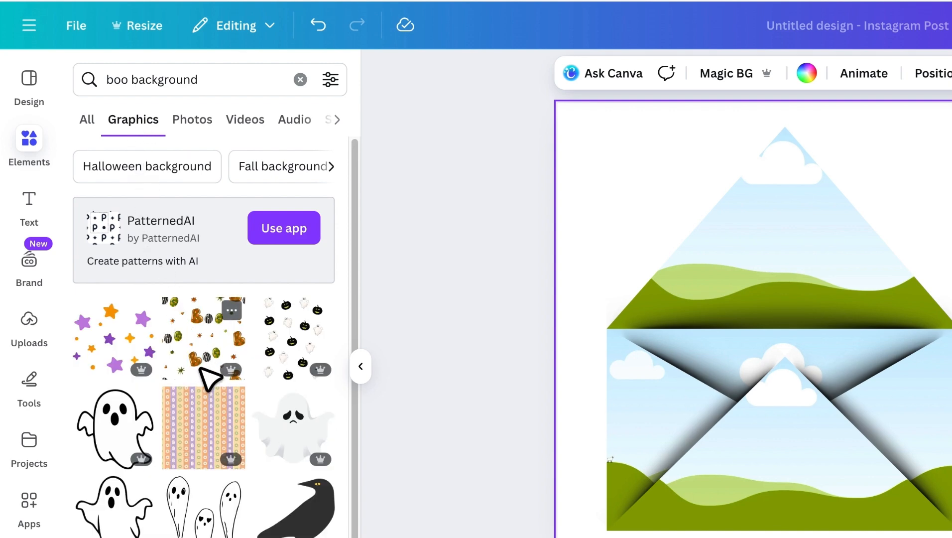
{"action": "scroll", "coordinate": [204, 375], "scroll_direction": "down", "scroll_amount": 5}
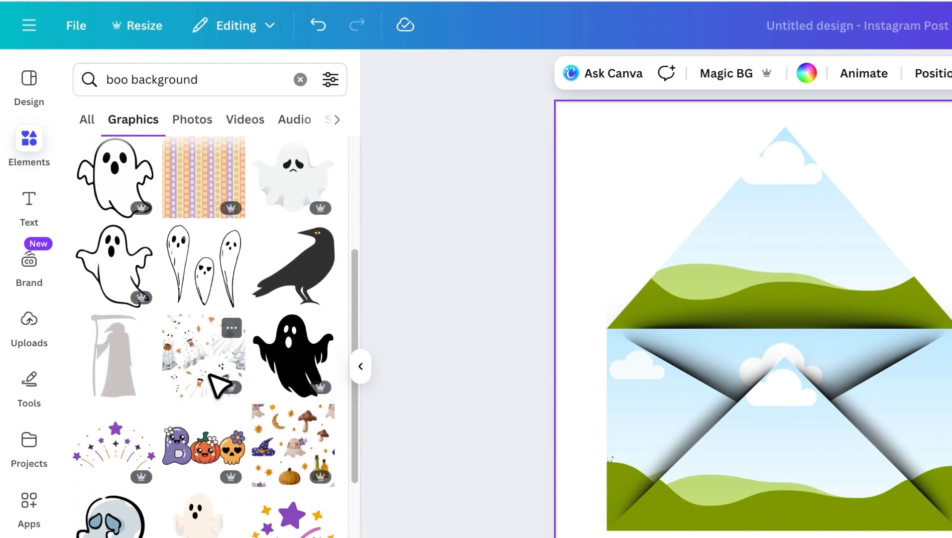
Search the elements for "boo pattern" instead and show the photo results.
{"action": "double_click", "coordinate": [235, 92]}
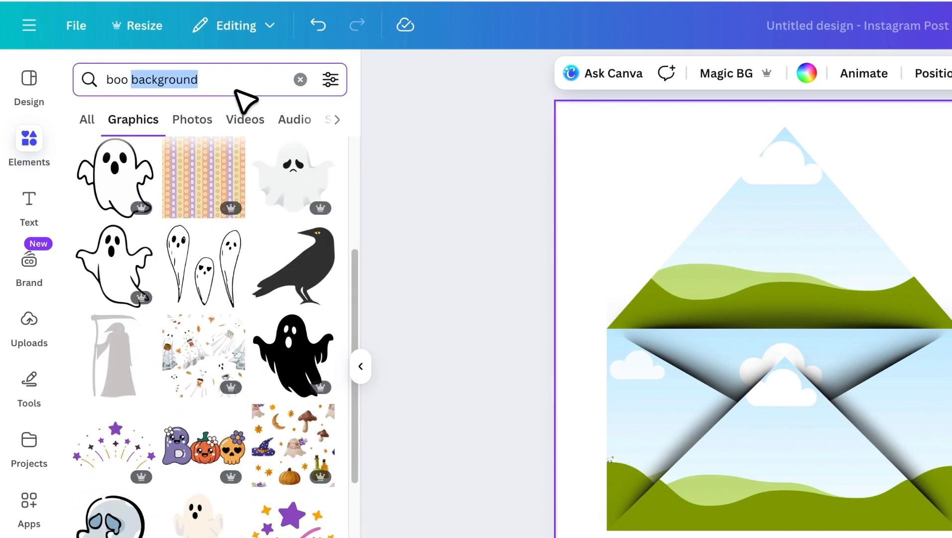
{"action": "type", "text": "pattern"}
{"action": "key", "text": "Return"}
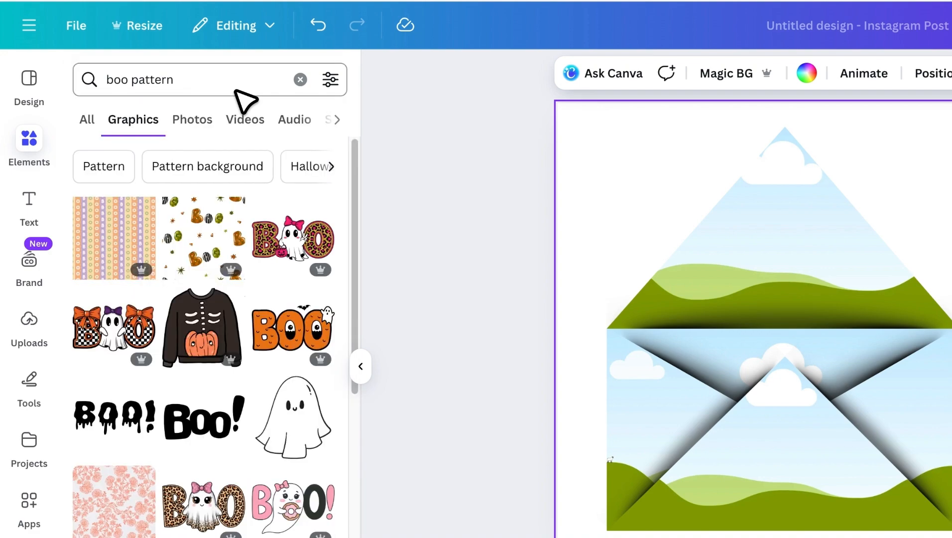
{"action": "scroll", "coordinate": [240, 261], "scroll_direction": "down", "scroll_amount": 10}
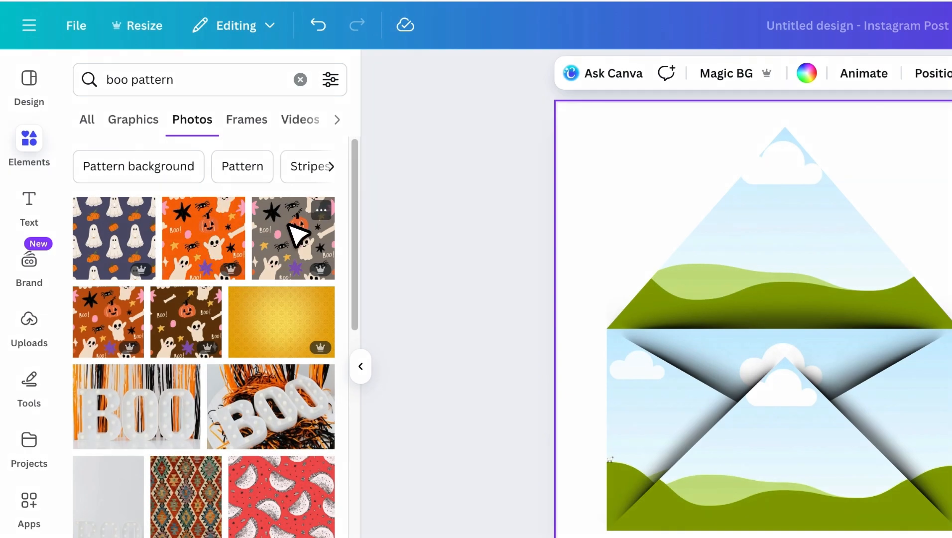
Fill the upper flap and the lower triangle frame with the gray ghost-and-pumpkin pattern photo.
{"action": "left_click_drag", "start_coordinate": [298, 234], "coordinate": [772, 239]}
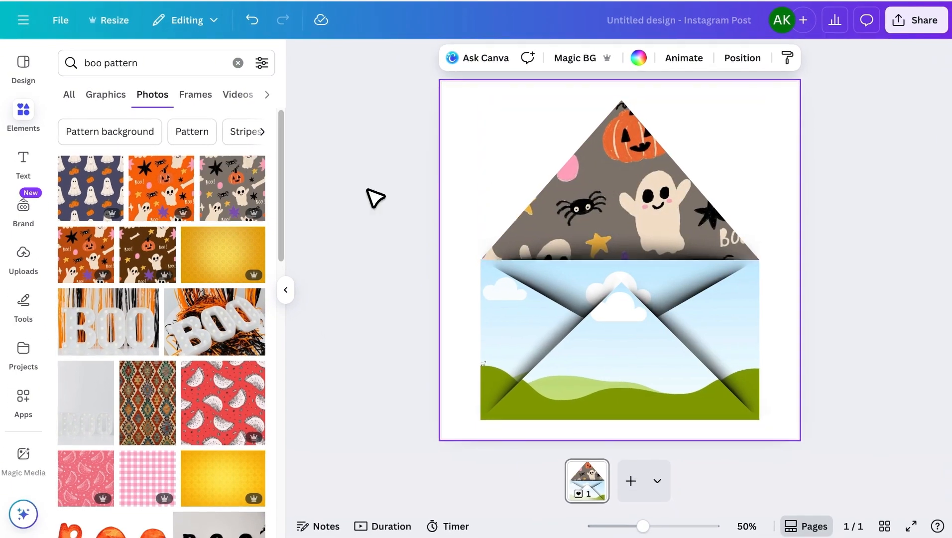
{"action": "left_click_drag", "start_coordinate": [252, 168], "coordinate": [592, 360]}
{"action": "left_click_drag", "start_coordinate": [232, 188], "coordinate": [519, 310]}
{"action": "left_click_drag", "start_coordinate": [462, 296], "coordinate": [172, 209]}
Bring the left side flap's right-angled triangle frame to the front of the layers.
{"action": "left_click", "coordinate": [525, 277]}
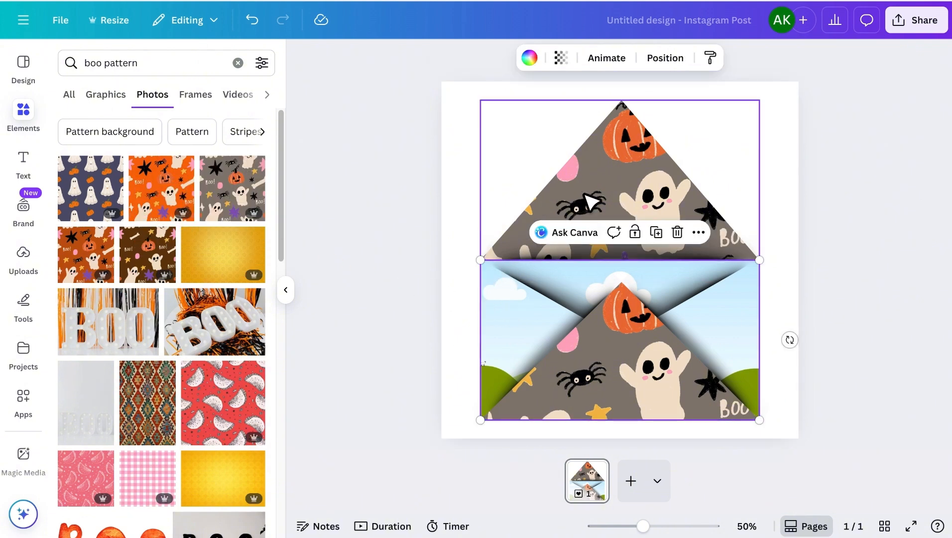
{"action": "left_click", "coordinate": [667, 60]}
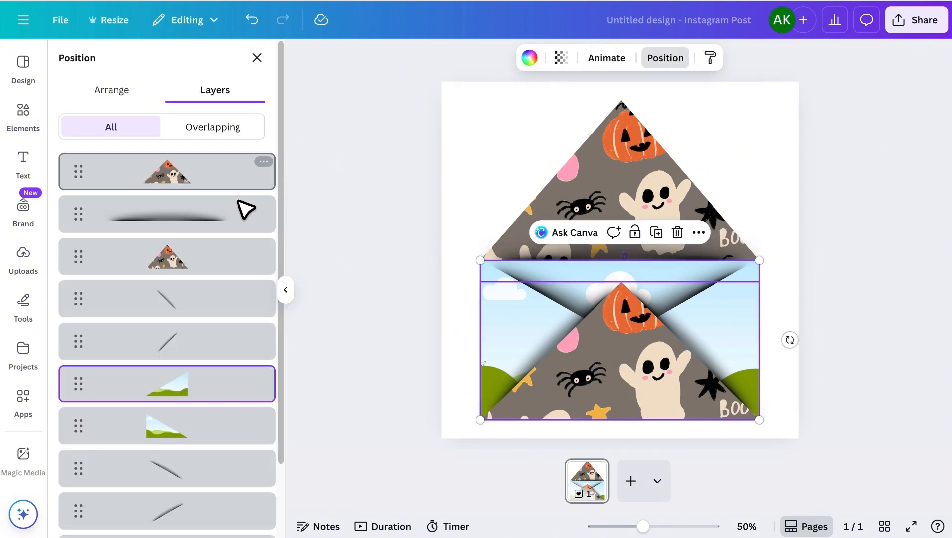
{"action": "left_click_drag", "start_coordinate": [234, 383], "coordinate": [233, 344]}
{"action": "right_click", "coordinate": [192, 421]}
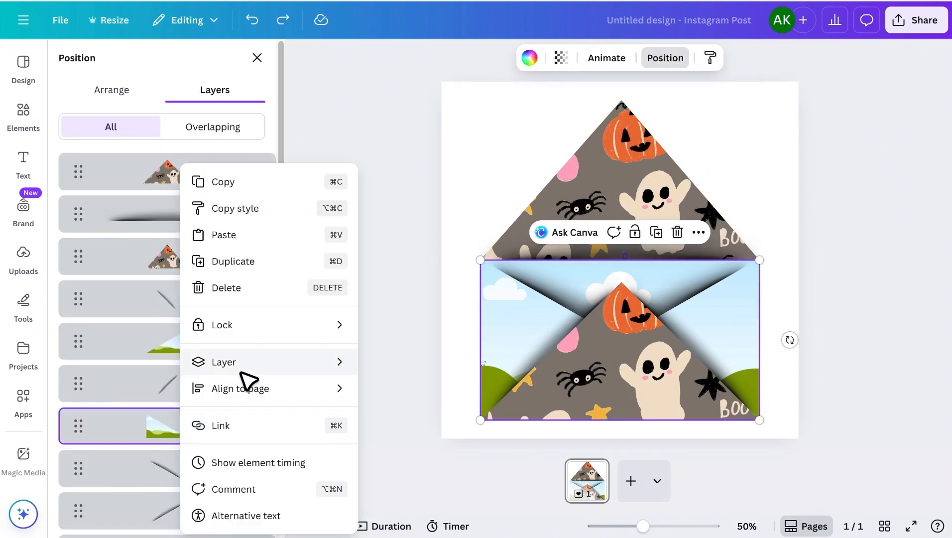
{"action": "mouse_move", "coordinate": [268, 370]}
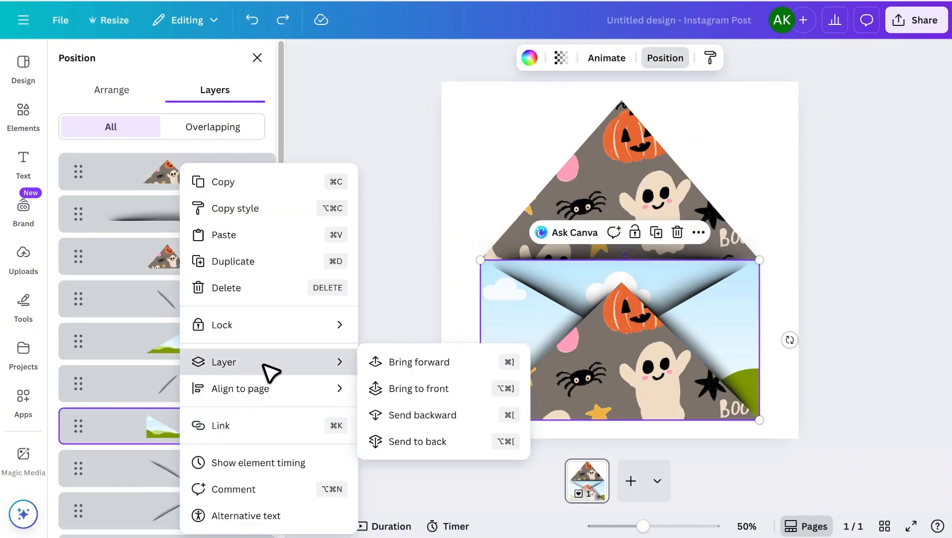
{"action": "left_click", "coordinate": [440, 395]}
Fill the left side flap frame with the recently used gray ghost-and-pumpkin pattern.
{"action": "left_click", "coordinate": [24, 118]}
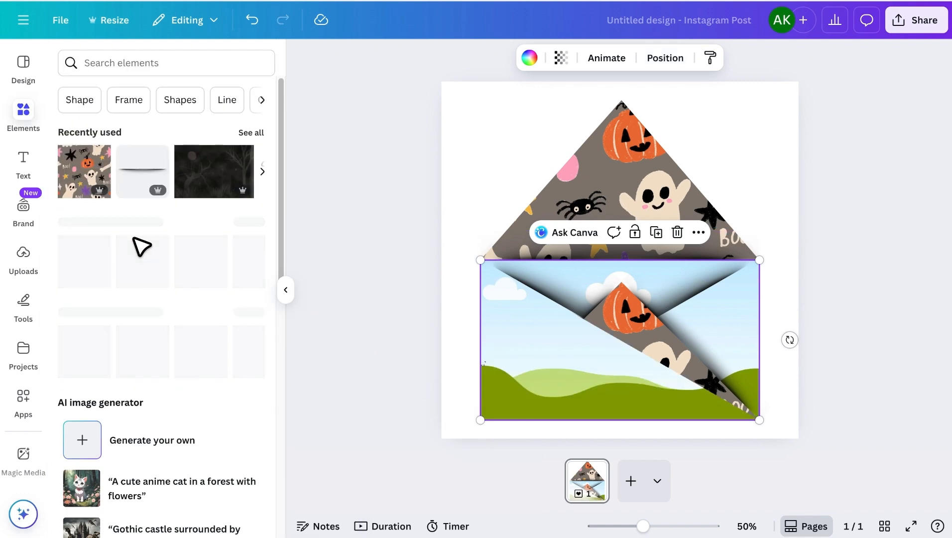
{"action": "left_click_drag", "start_coordinate": [84, 171], "coordinate": [500, 299]}
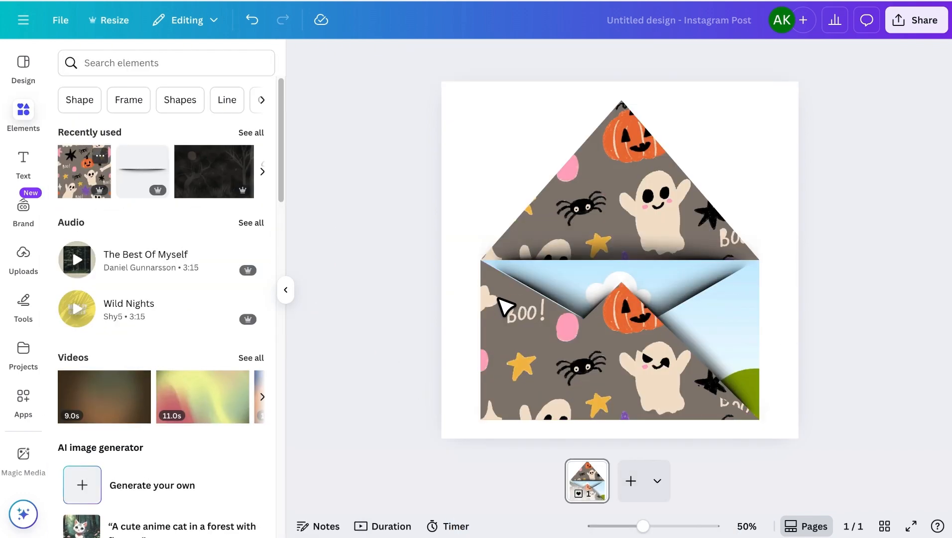
{"action": "left_click", "coordinate": [498, 299]}
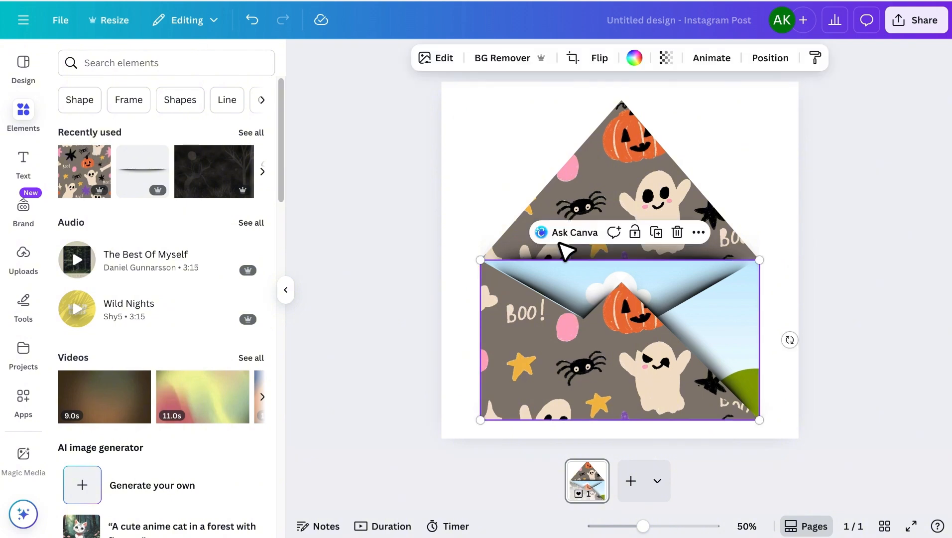
Move the filled left flap back beneath the lower triangle and its shadows, and bring the right flap frame to the front.
{"action": "left_click", "coordinate": [775, 63]}
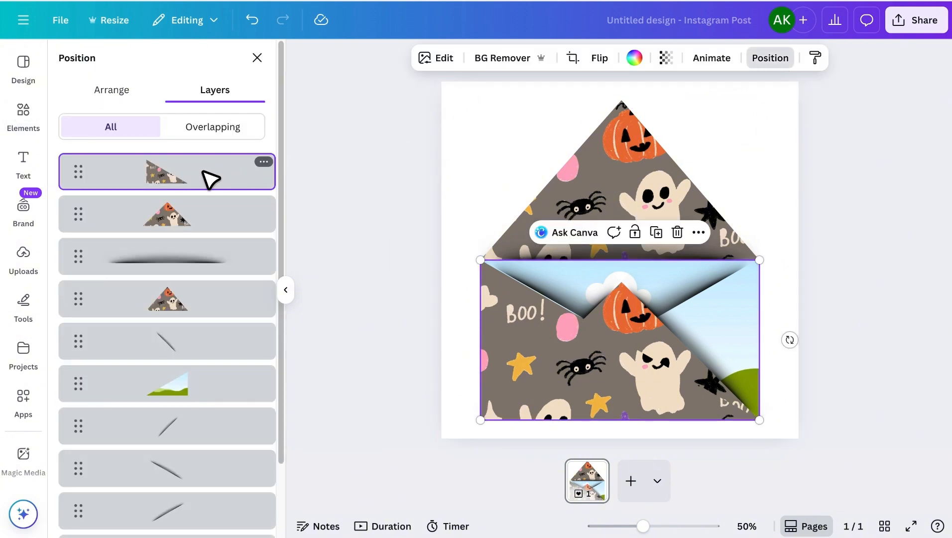
{"action": "left_click_drag", "start_coordinate": [205, 179], "coordinate": [210, 443]}
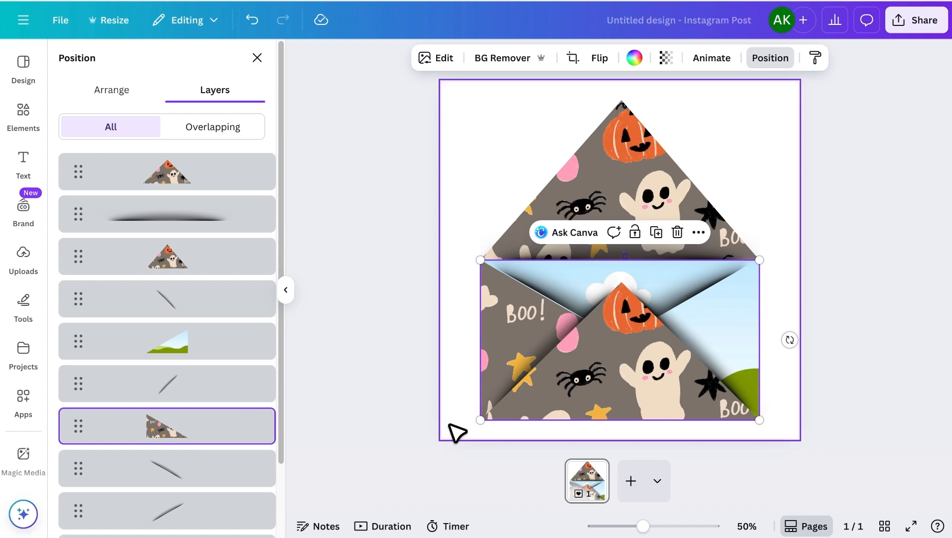
{"action": "left_click_drag", "start_coordinate": [206, 328], "coordinate": [213, 165]}
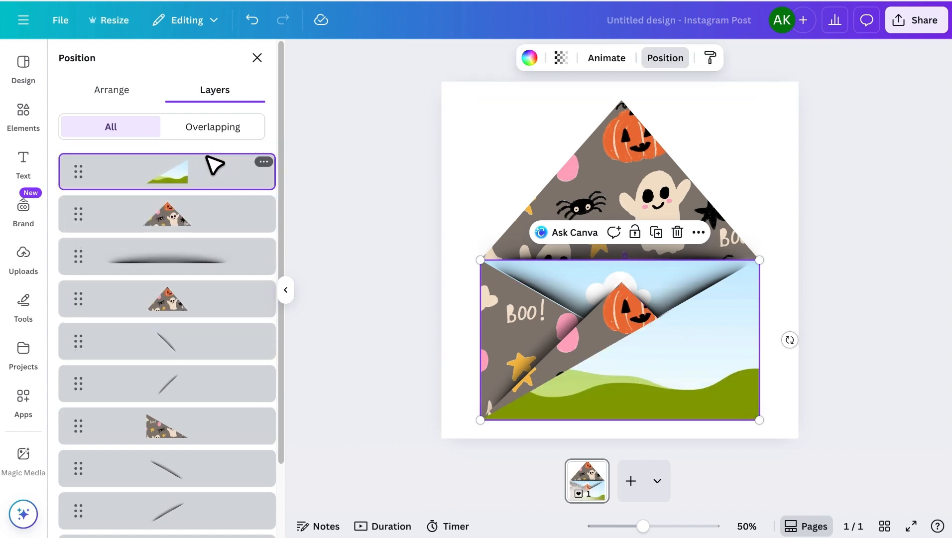
Fill the right flap frame with the recently used gray ghost-and-pumpkin pattern and move it back beneath the lower triangle and its upper shadow line.
{"action": "left_click", "coordinate": [44, 113]}
{"action": "left_click_drag", "start_coordinate": [89, 169], "coordinate": [668, 359]}
{"action": "left_click", "coordinate": [767, 58]}
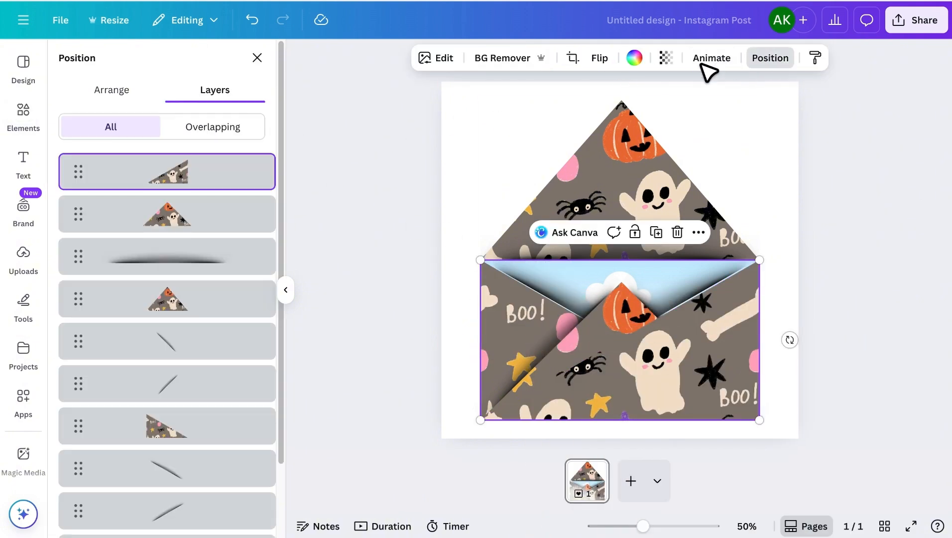
{"action": "left_click_drag", "start_coordinate": [213, 183], "coordinate": [234, 384]}
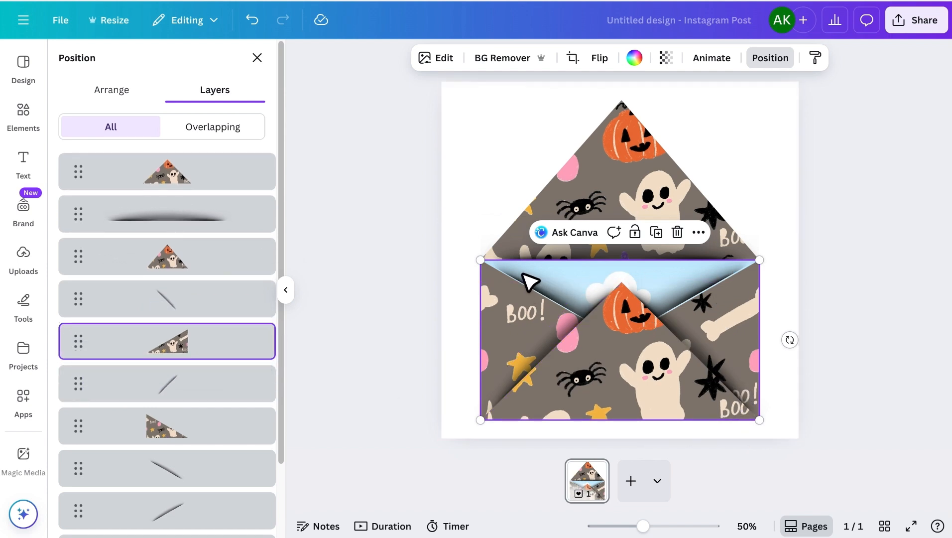
Nudge the left and right side flaps' shadow lines slightly so they sit tightly against the flaps' upper edges.
{"action": "left_click", "coordinate": [191, 468]}
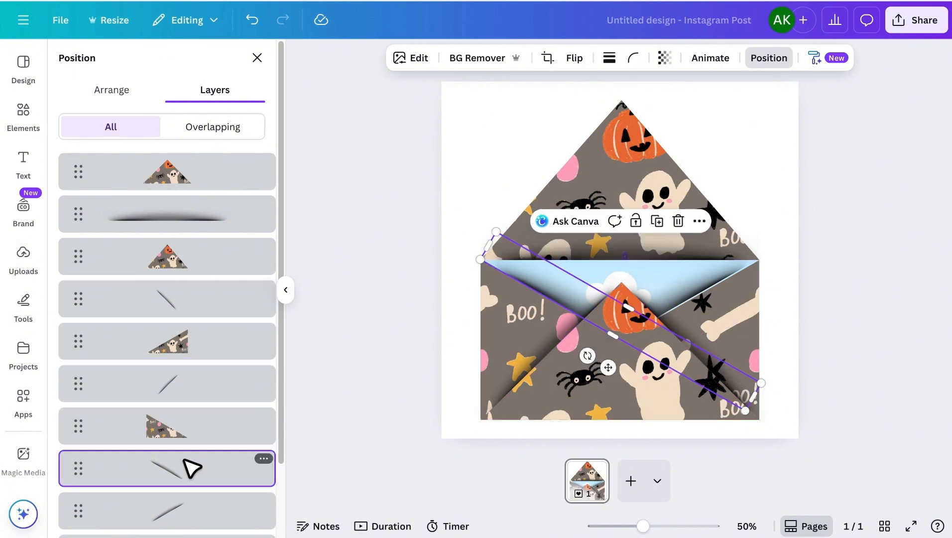
{"action": "key", "text": "Down"}
{"action": "left_click_drag", "start_coordinate": [588, 308], "coordinate": [588, 308]}
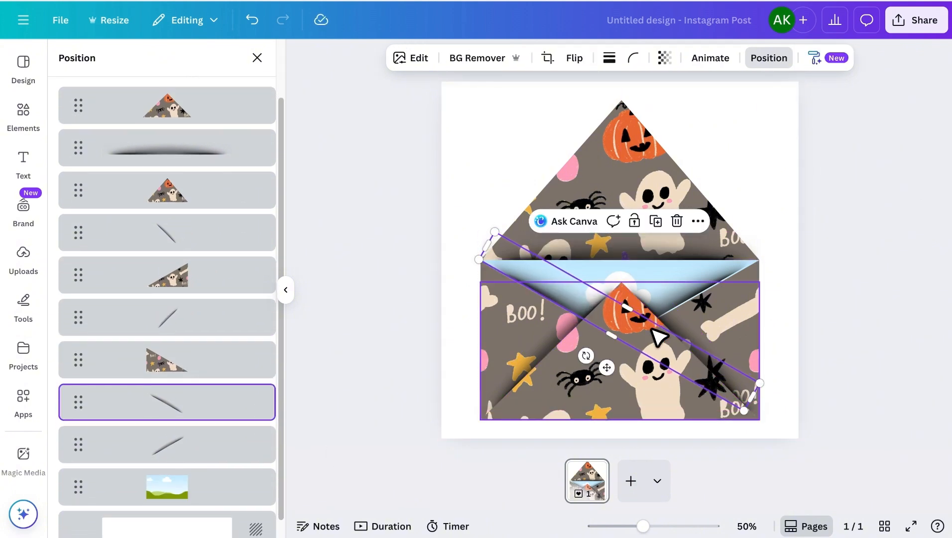
{"action": "left_click", "coordinate": [797, 343]}
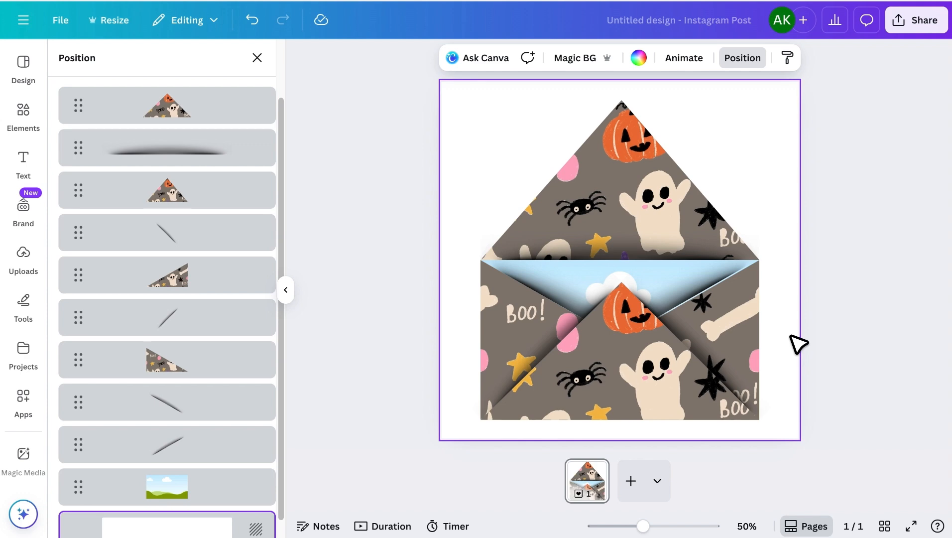
{"action": "left_click", "coordinate": [248, 444]}
{"action": "left_click_drag", "start_coordinate": [654, 360], "coordinate": [660, 368]}
{"action": "left_click", "coordinate": [787, 379]}
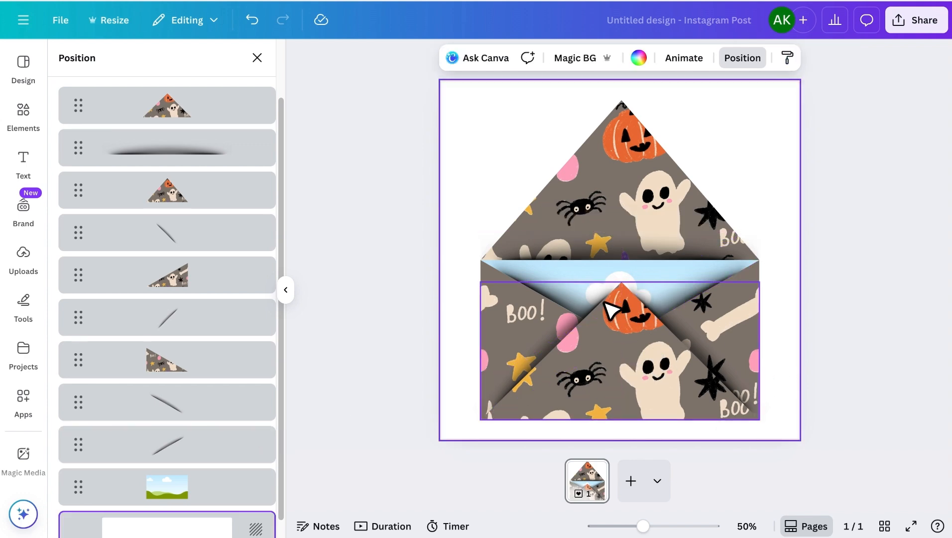
Bring the rectangular frame at the back of the envelope to the front of the layers.
{"action": "left_click", "coordinate": [579, 277]}
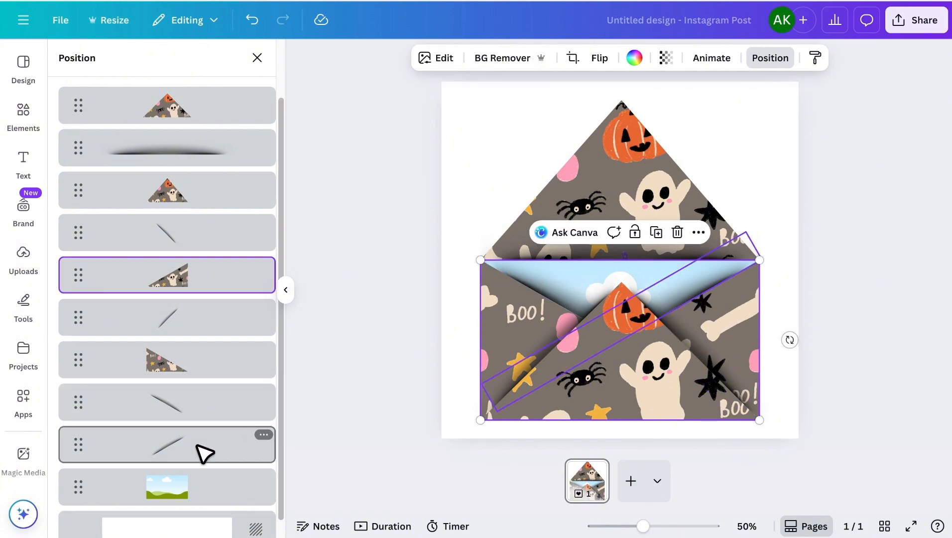
{"action": "scroll", "coordinate": [199, 458], "scroll_direction": "down", "scroll_amount": 1}
{"action": "left_click", "coordinate": [172, 481]}
{"action": "left_click_drag", "start_coordinate": [171, 234], "coordinate": [169, 156]}
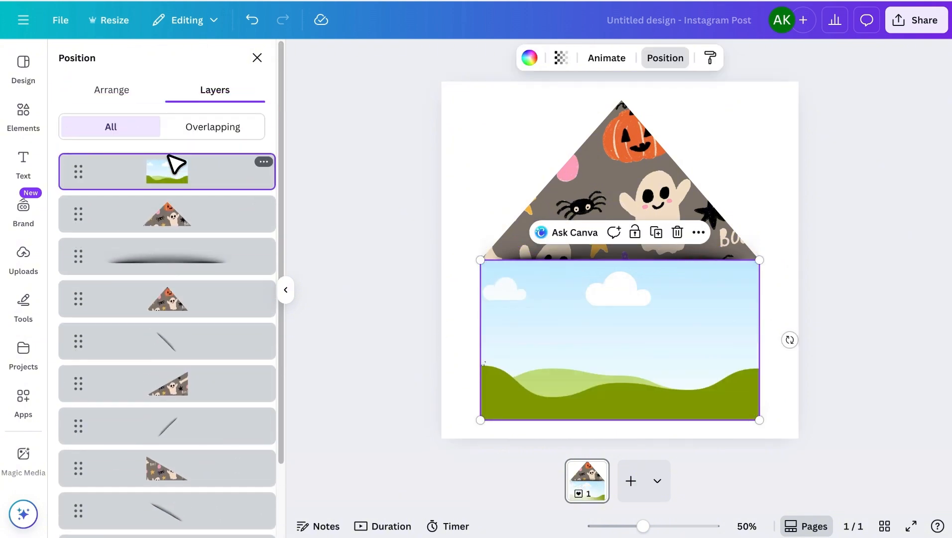
Fill the rectangular frame with the white draped fabric photo from the full list of recently used elements.
{"action": "left_click", "coordinate": [25, 112]}
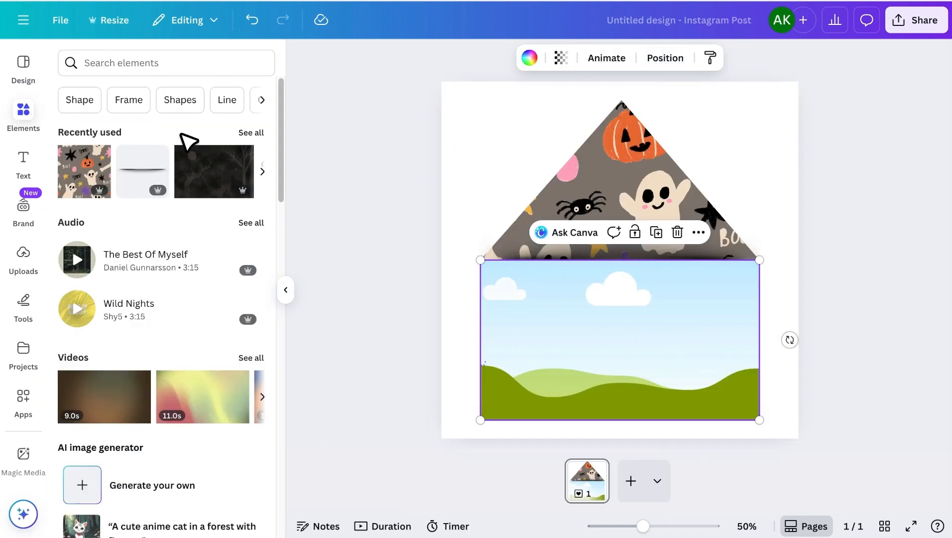
{"action": "left_click", "coordinate": [254, 133]}
{"action": "scroll", "coordinate": [200, 299], "scroll_direction": "down", "scroll_amount": 2}
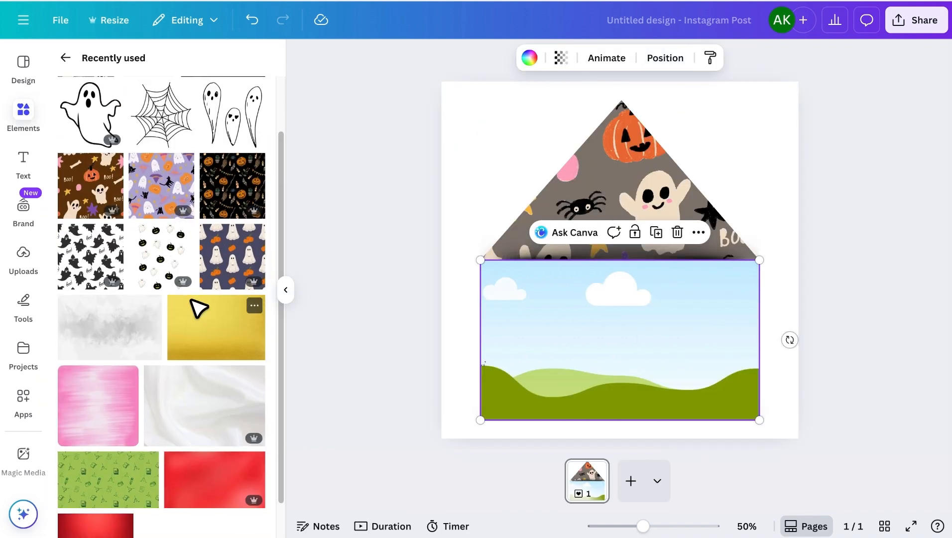
{"action": "left_click_drag", "start_coordinate": [209, 371], "coordinate": [560, 315]}
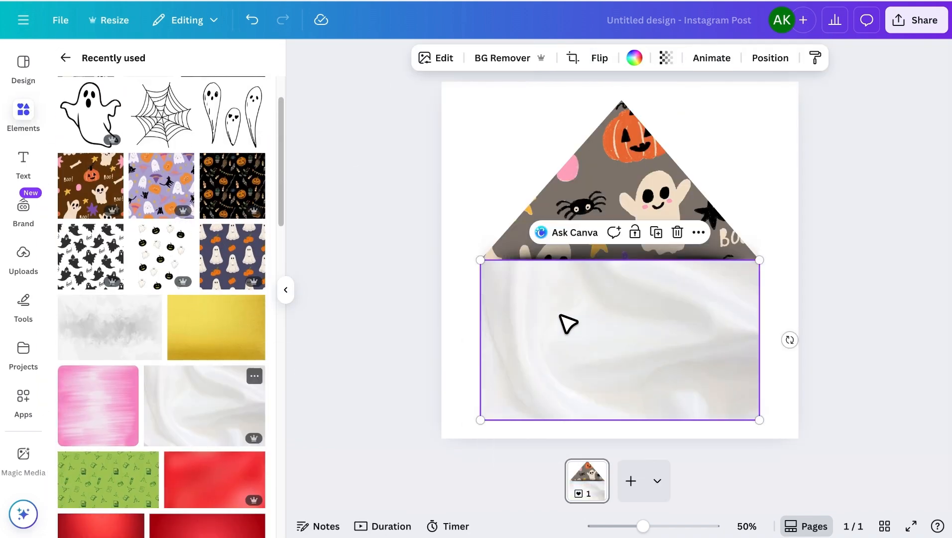
Send the fabric-filled rectangle back to the bottom of the layers, behind all the envelope's flaps and shadows.
{"action": "left_click", "coordinate": [773, 59]}
{"action": "left_click_drag", "start_coordinate": [182, 170], "coordinate": [199, 504]}
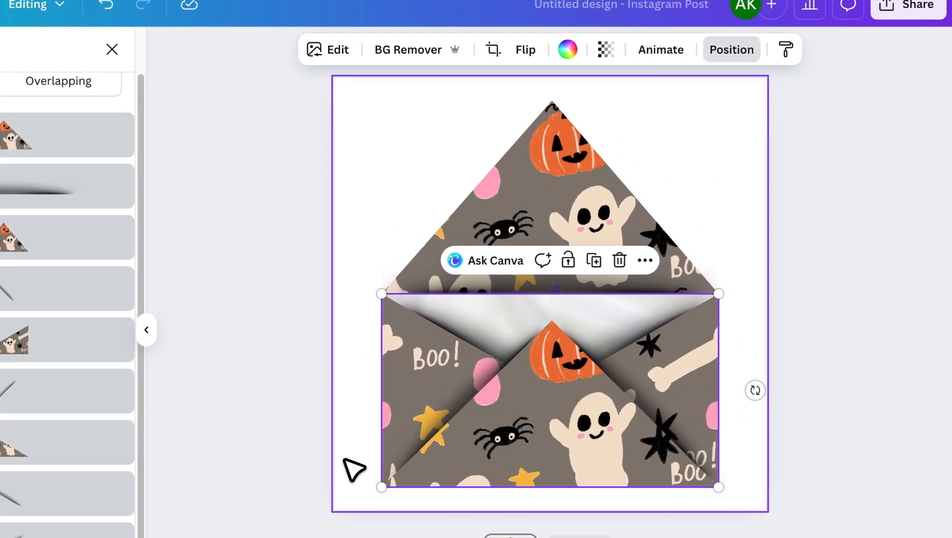
{"action": "left_click", "coordinate": [451, 395]}
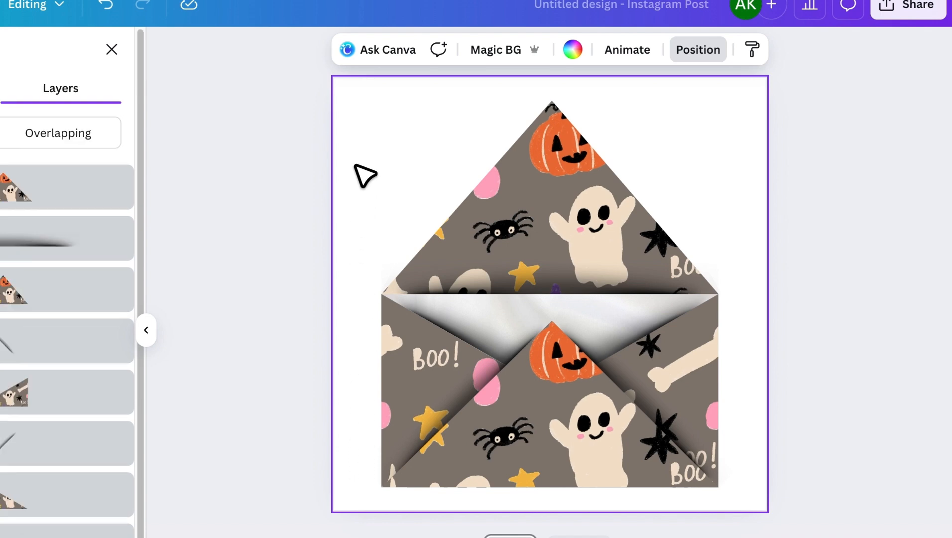
Select all the envelope's frames and shadow lines and group them into one object.
{"action": "left_click_drag", "start_coordinate": [354, 109], "coordinate": [733, 508]}
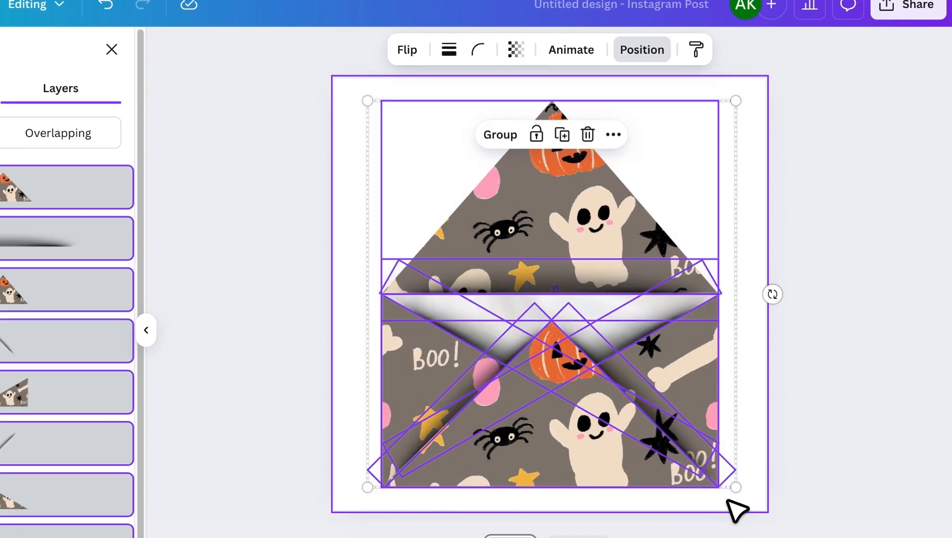
{"action": "left_click", "coordinate": [508, 134]}
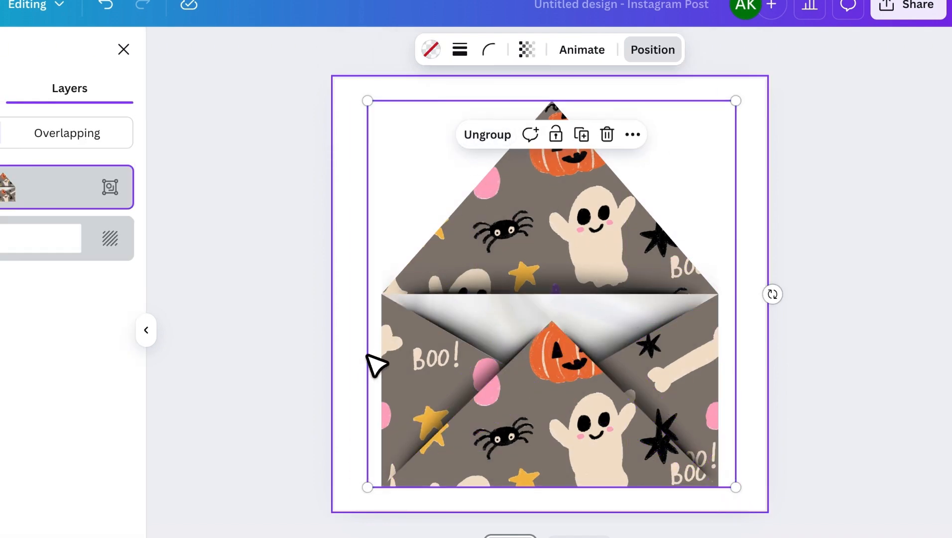
{"action": "left_click", "coordinate": [359, 370]}
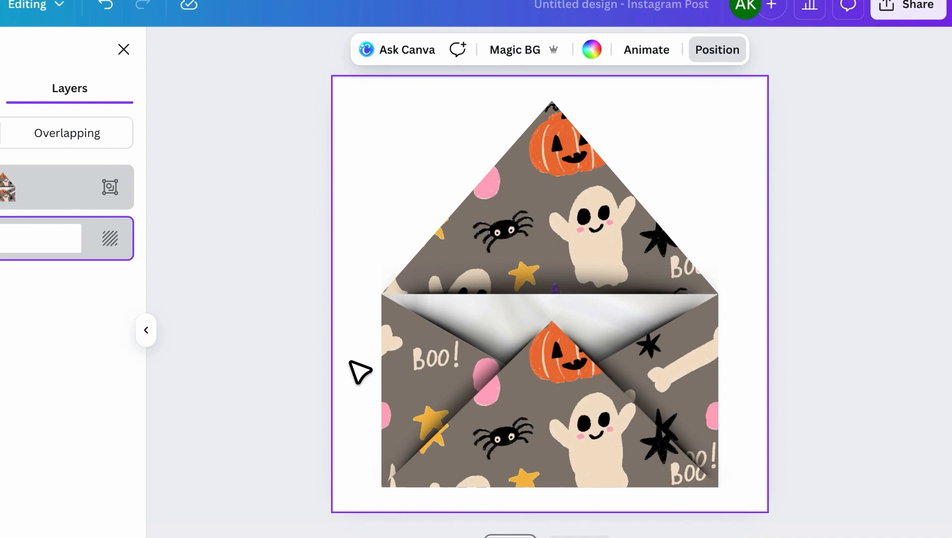
Add a second page of the YouTube Thumbnail type, found by searching the page types for "youtu".
{"action": "left_click", "coordinate": [146, 330]}
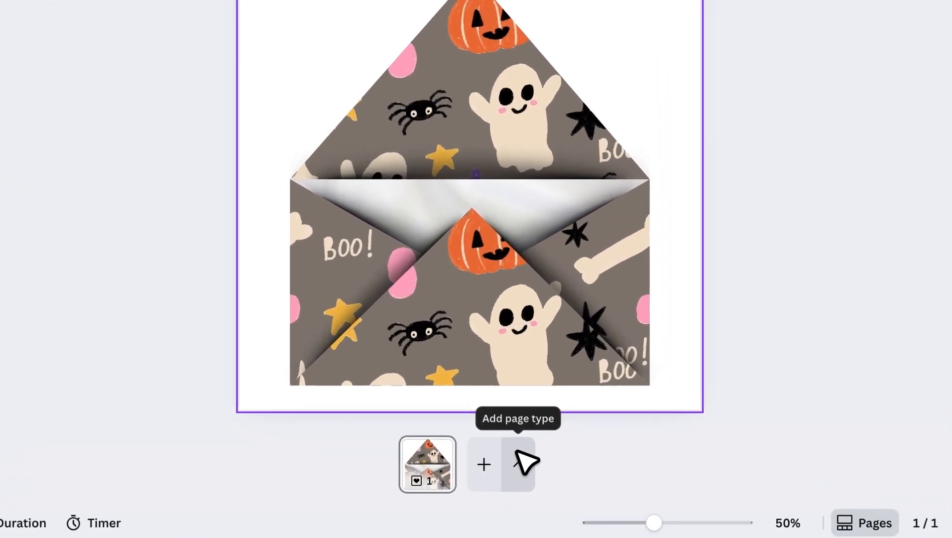
{"action": "left_click", "coordinate": [517, 452]}
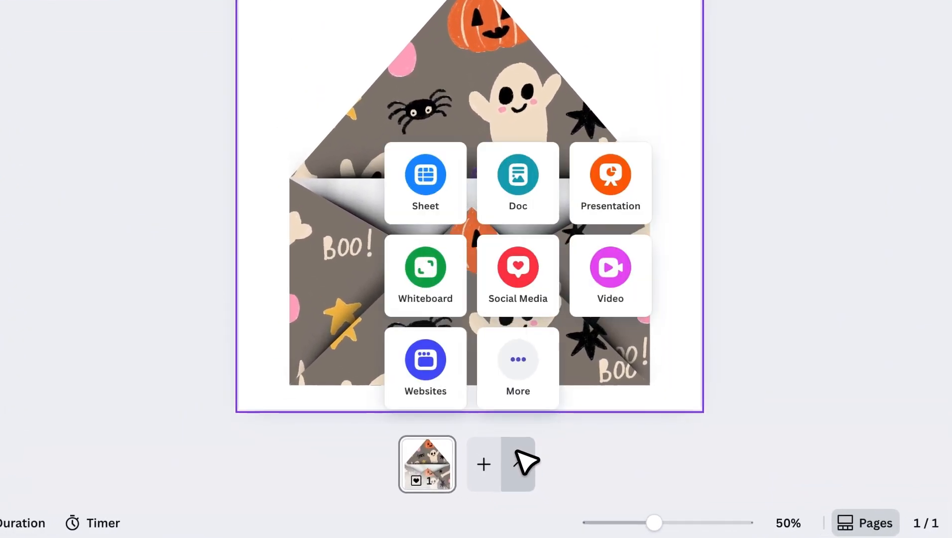
{"action": "left_click", "coordinate": [501, 379]}
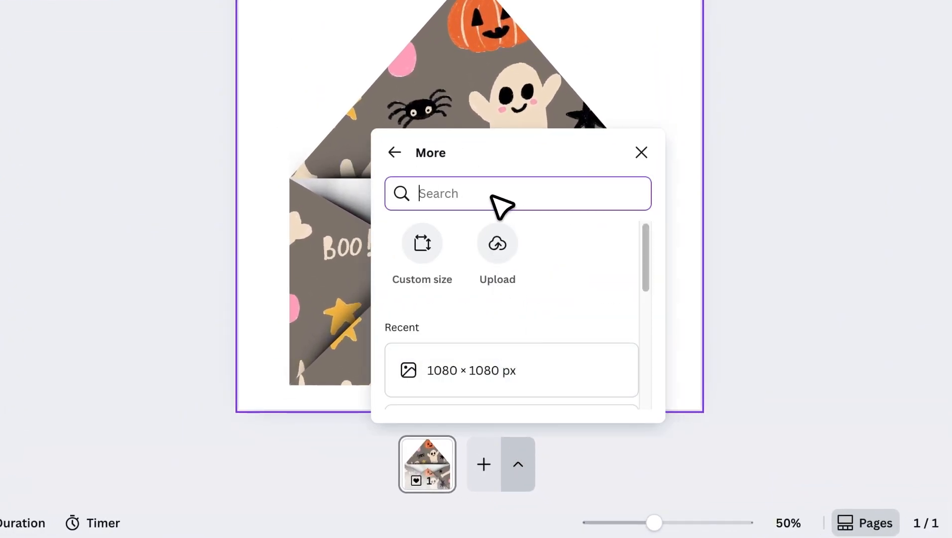
{"action": "type", "text": "youtu"}
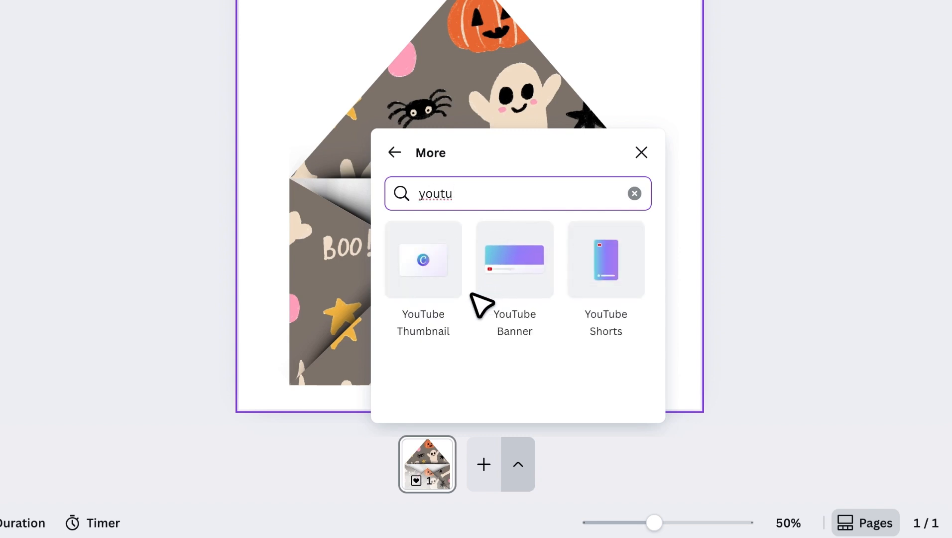
{"action": "left_click", "coordinate": [439, 273]}
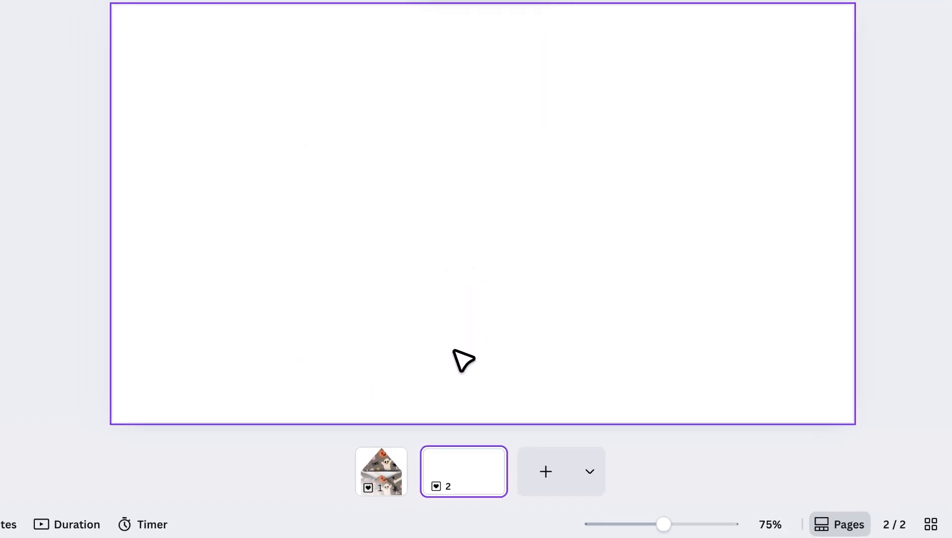
Copy the envelope group from page 1 onto page 2 and place it on the right half of the page.
{"action": "left_click", "coordinate": [414, 483]}
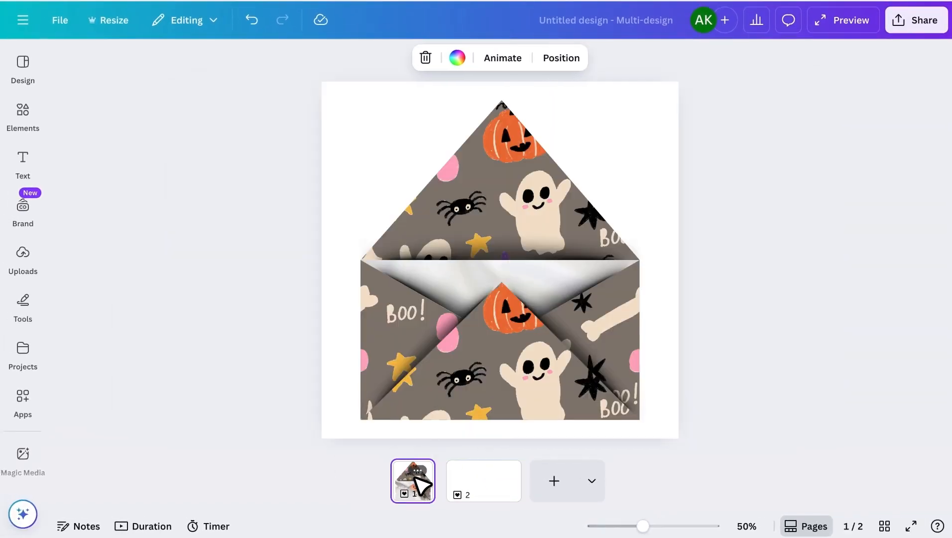
{"action": "left_click", "coordinate": [587, 233]}
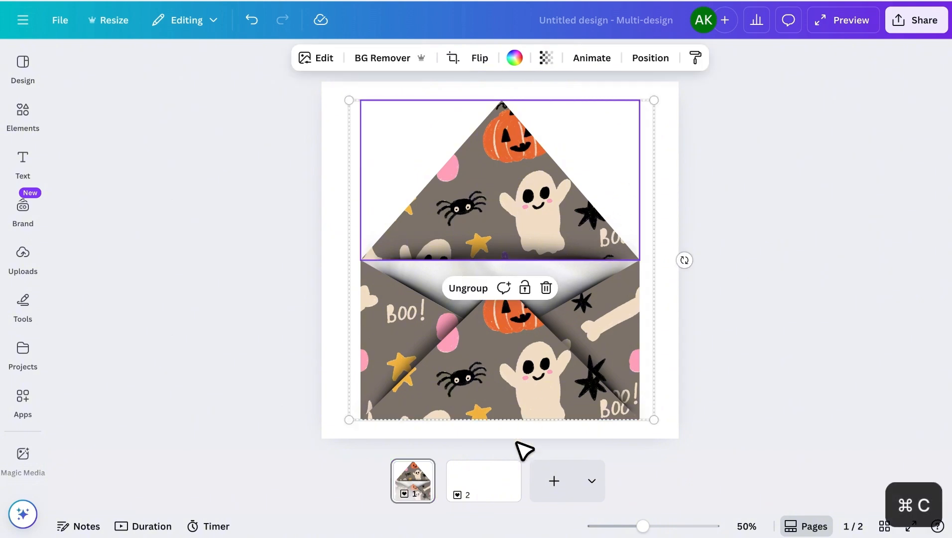
{"action": "left_click", "coordinate": [504, 475]}
{"action": "key", "text": "super+v"}
{"action": "left_click_drag", "start_coordinate": [500, 329], "coordinate": [724, 298]}
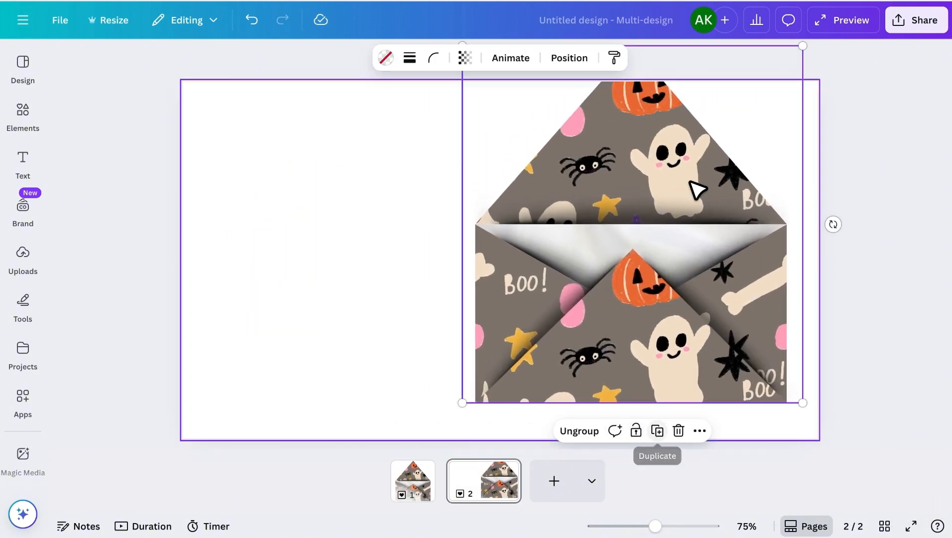
Scale down the envelope on page 2, tilt it slightly counterclockwise and fit it within the page's right half.
{"action": "left_click_drag", "start_coordinate": [803, 47], "coordinate": [748, 134]}
{"action": "left_click_drag", "start_coordinate": [763, 257], "coordinate": [763, 237]}
{"action": "left_click_drag", "start_coordinate": [637, 307], "coordinate": [682, 306]}
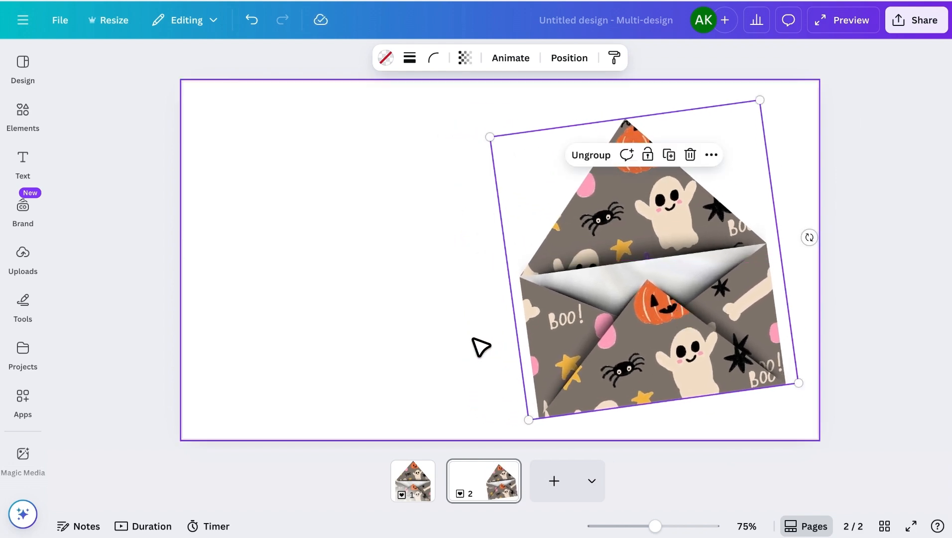
{"action": "left_click", "coordinate": [463, 343]}
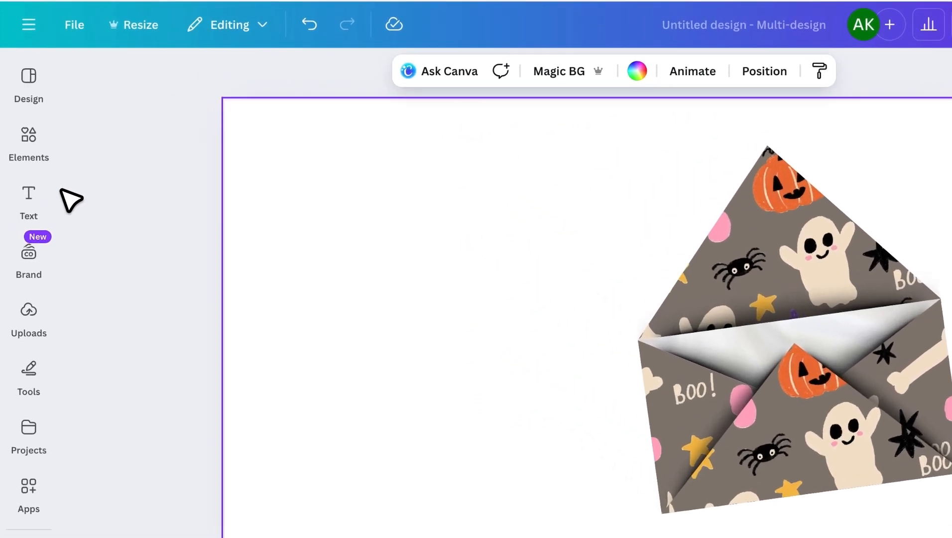
Search the elements library for "halloween background" and narrow the results to photos.
{"action": "left_click", "coordinate": [22, 112]}
{"action": "left_click", "coordinate": [161, 98]}
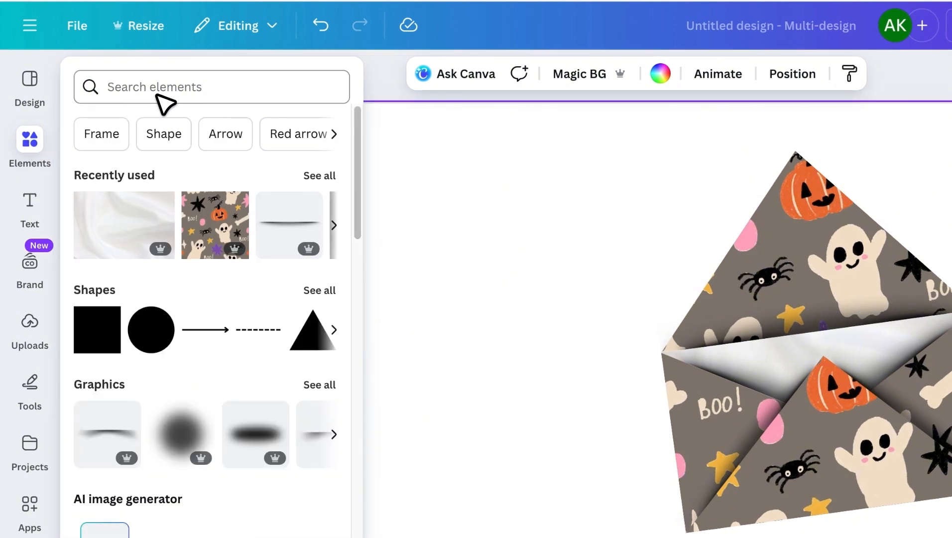
{"action": "type", "text": "halloween ba"}
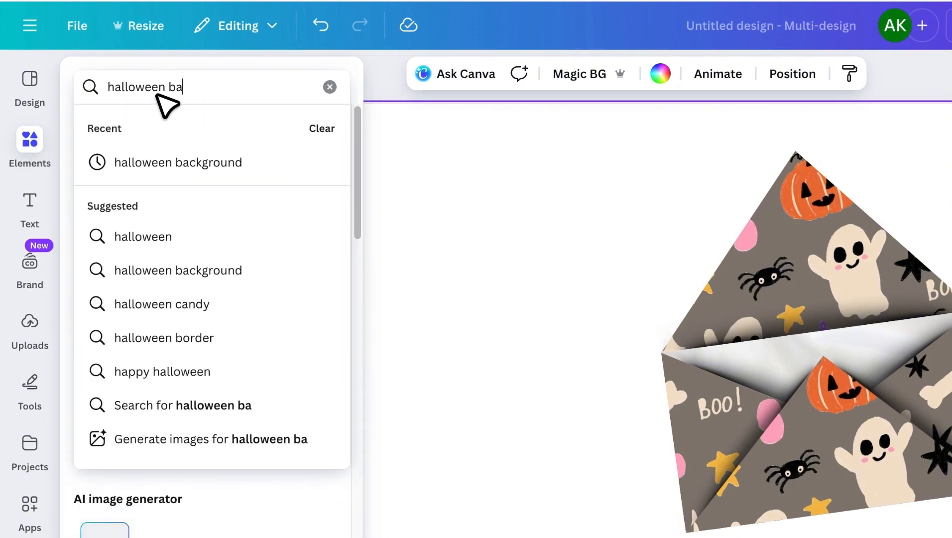
{"action": "type", "text": "ckground"}
{"action": "key", "text": "Return"}
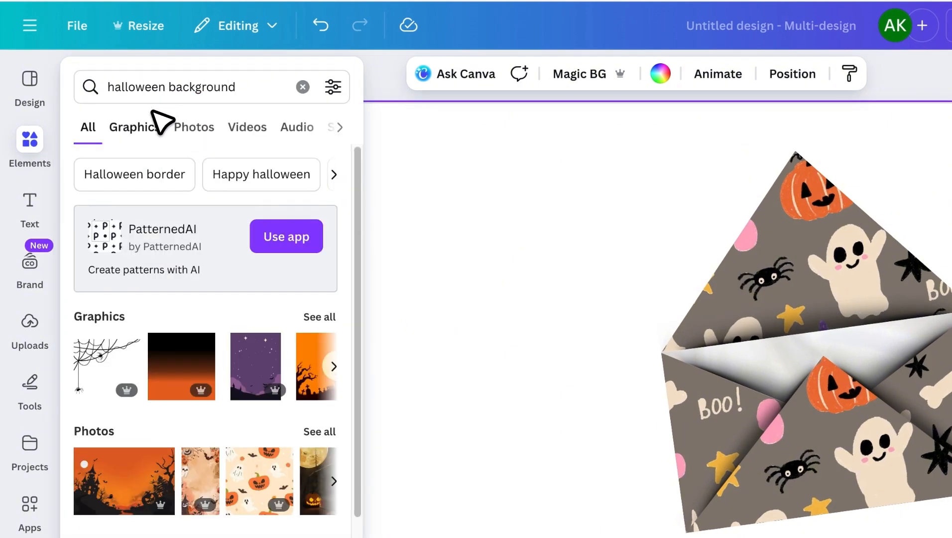
{"action": "left_click", "coordinate": [171, 118]}
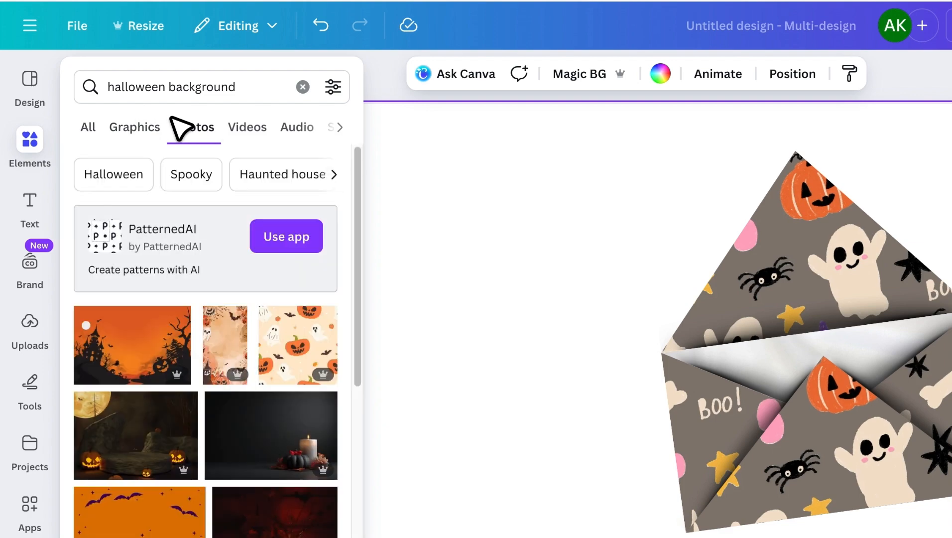
Add the dark misty photo with the moon and bare trees to page 2 and set it as the page background.
{"action": "scroll", "coordinate": [190, 344], "scroll_direction": "down", "scroll_amount": 10}
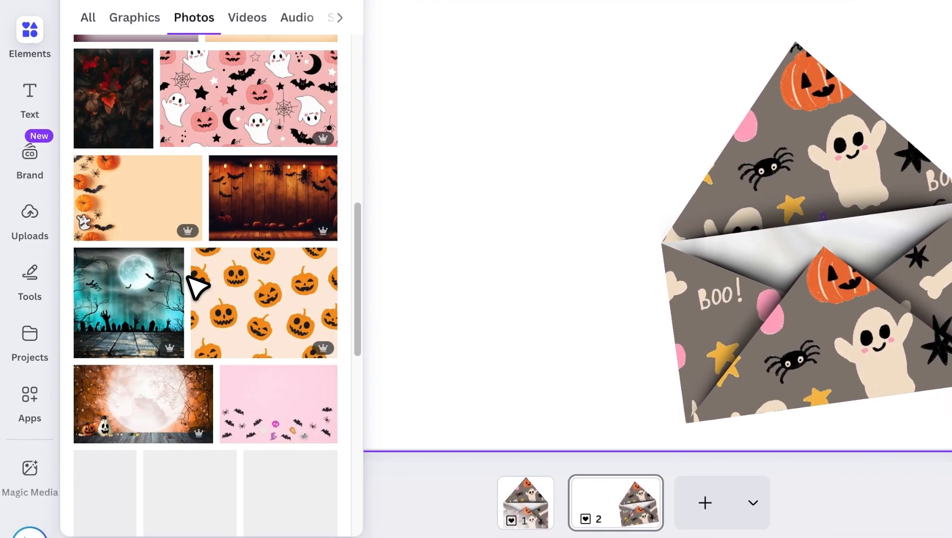
{"action": "scroll", "coordinate": [197, 287], "scroll_direction": "down", "scroll_amount": 10}
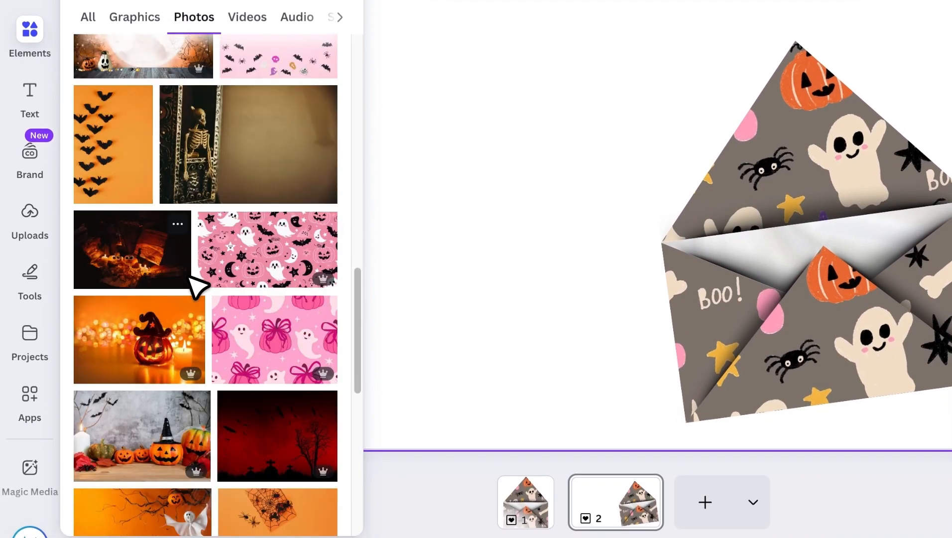
{"action": "scroll", "coordinate": [197, 286], "scroll_direction": "down", "scroll_amount": 10}
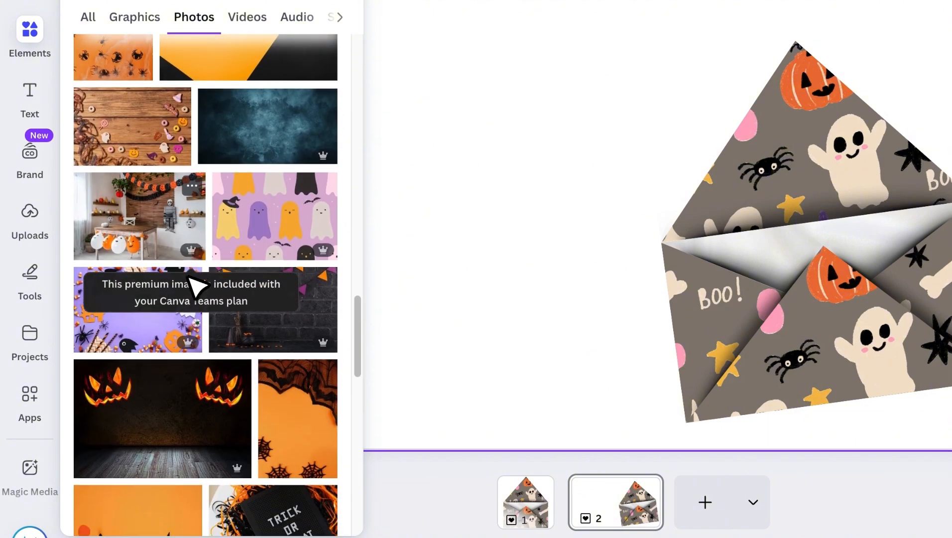
{"action": "scroll", "coordinate": [197, 286], "scroll_direction": "down", "scroll_amount": 9}
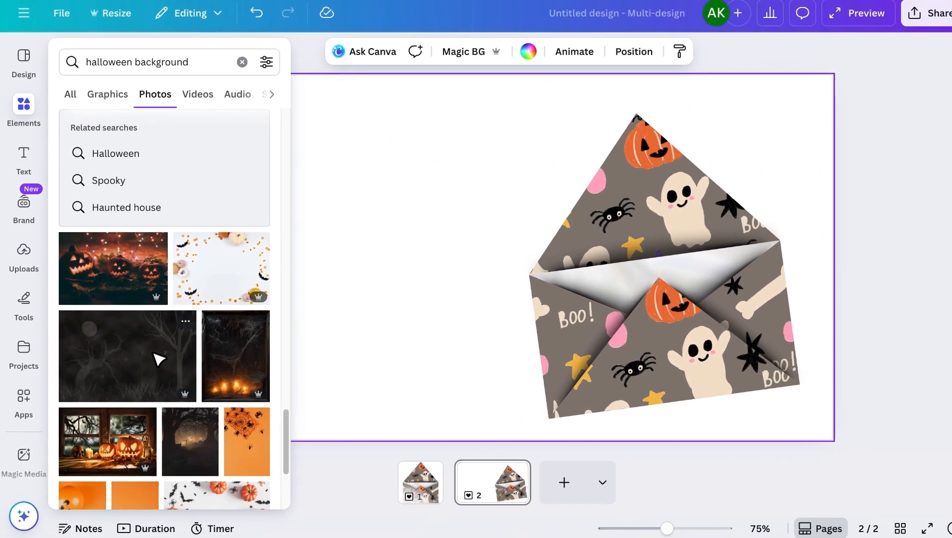
{"action": "left_click_drag", "start_coordinate": [195, 344], "coordinate": [442, 147]}
{"action": "left_click_drag", "start_coordinate": [341, 195], "coordinate": [359, 138]}
{"action": "right_click", "coordinate": [369, 141]}
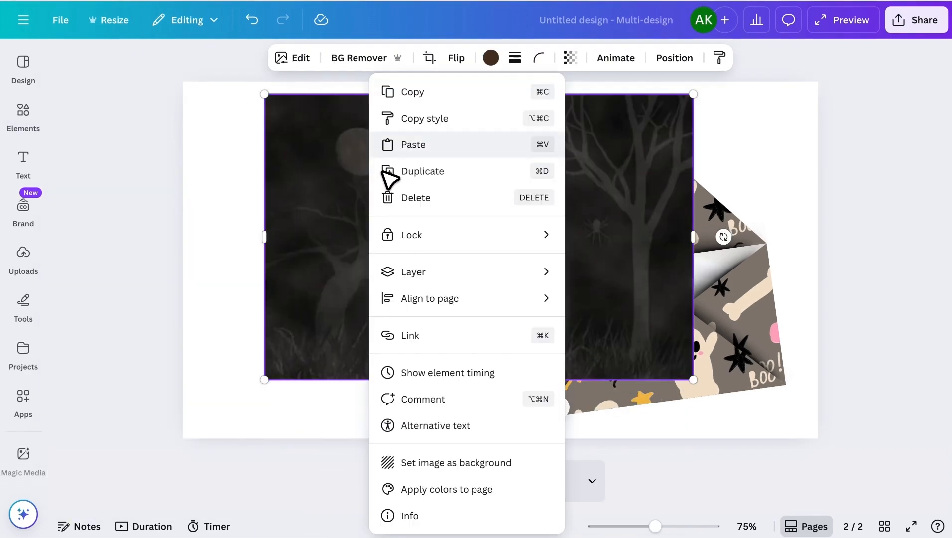
{"action": "left_click", "coordinate": [463, 463]}
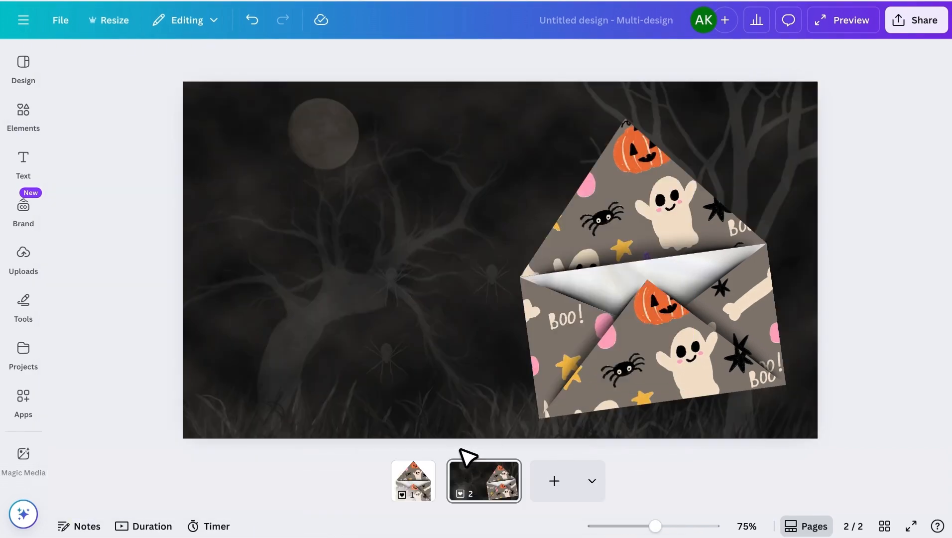
Insert the "SCARY story" font combination, narrow it to fit the page's left half and tilt it counterclockwise like the envelope.
{"action": "left_click", "coordinate": [25, 165]}
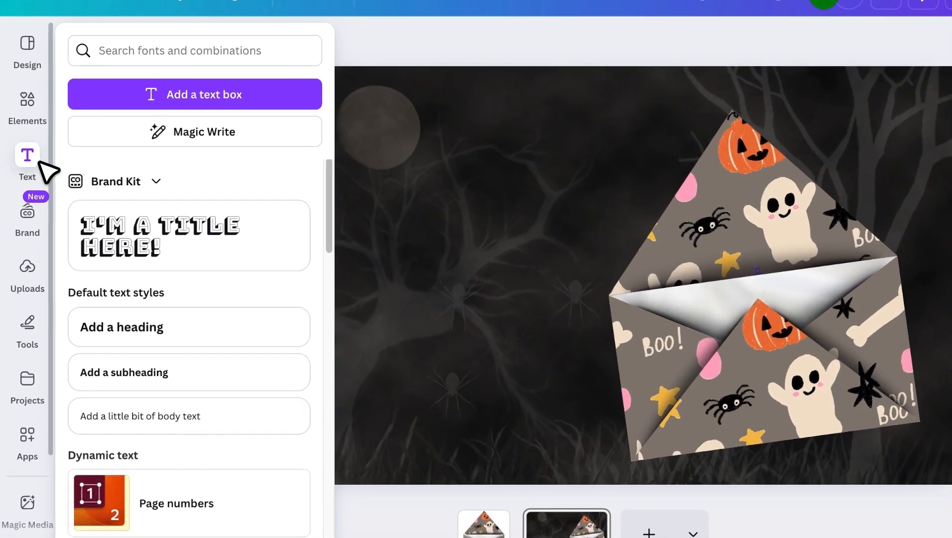
{"action": "scroll", "coordinate": [202, 299], "scroll_direction": "down", "scroll_amount": 8}
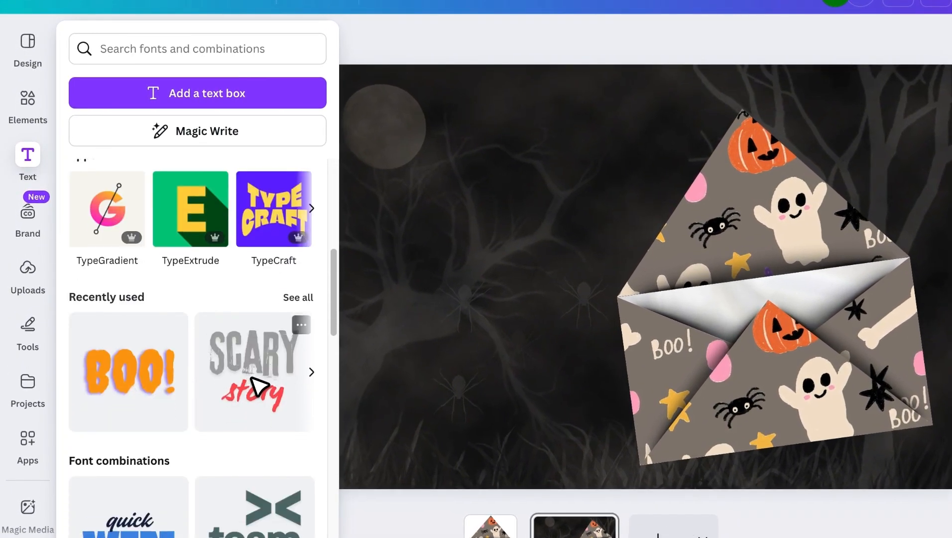
{"action": "left_click", "coordinate": [253, 381]}
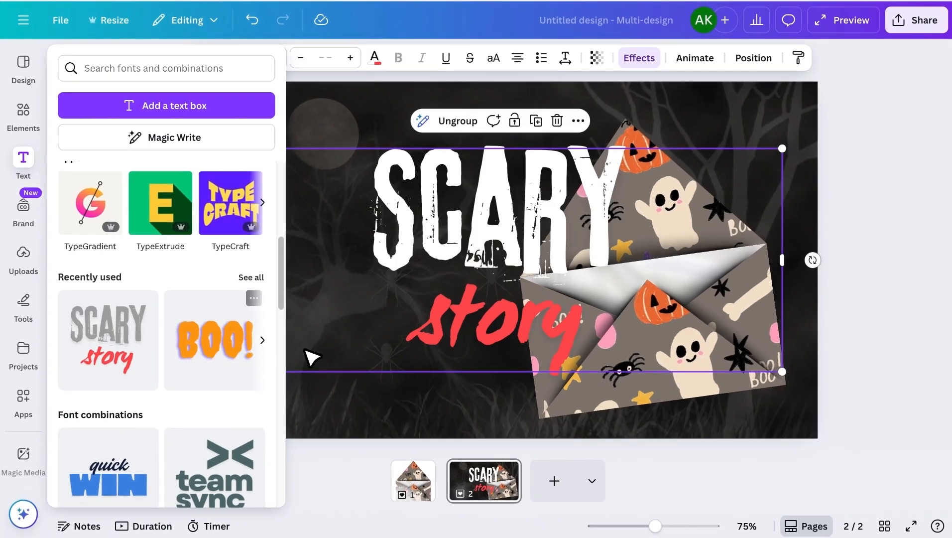
{"action": "left_click_drag", "start_coordinate": [773, 259], "coordinate": [530, 241]}
{"action": "left_click_drag", "start_coordinate": [441, 317], "coordinate": [450, 323]}
Replace the word "SCARY" with "SPOOKY" and reduce its font size to 196 so it fits on one line.
{"action": "type", "text": "SPOOKY"}
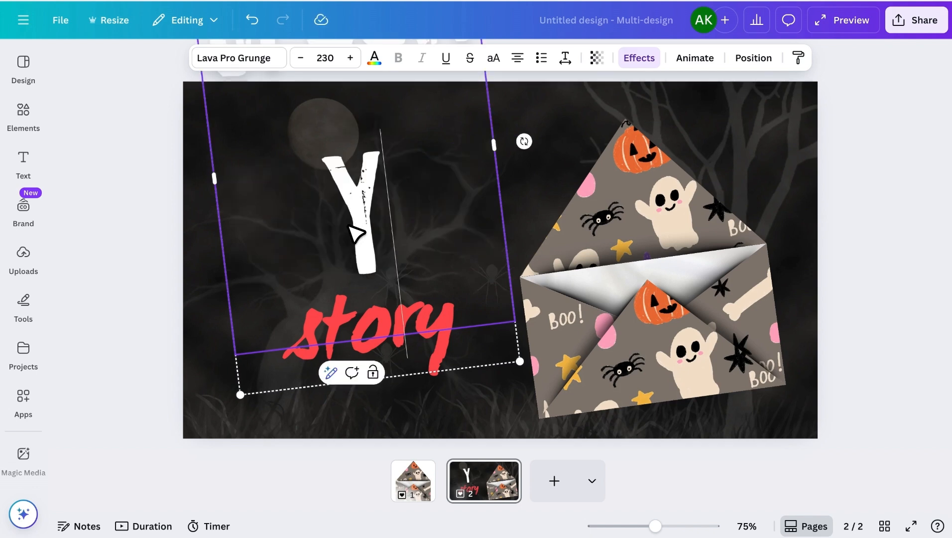
{"action": "left_click", "coordinate": [302, 61]}
{"action": "left_click", "coordinate": [302, 60]}
{"action": "left_click", "coordinate": [302, 59]}
{"action": "left_click", "coordinate": [350, 58]}
{"action": "left_click", "coordinate": [350, 57]}
Replace the red word "story" with "celebration" and reduce its font size to 98.3 so it fits on one line.
{"action": "double_click", "coordinate": [367, 311]}
{"action": "left_click", "coordinate": [318, 392]}
{"action": "double_click", "coordinate": [359, 352]}
{"action": "type", "text": "Celebration"}
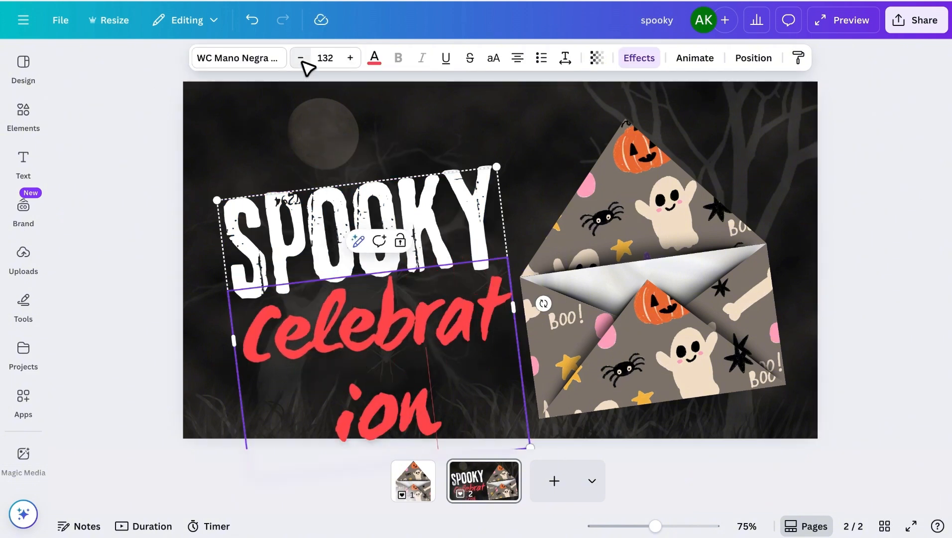
{"action": "left_click", "coordinate": [301, 58]}
{"action": "left_click", "coordinate": [301, 58]}
{"action": "left_click", "coordinate": [301, 58]}
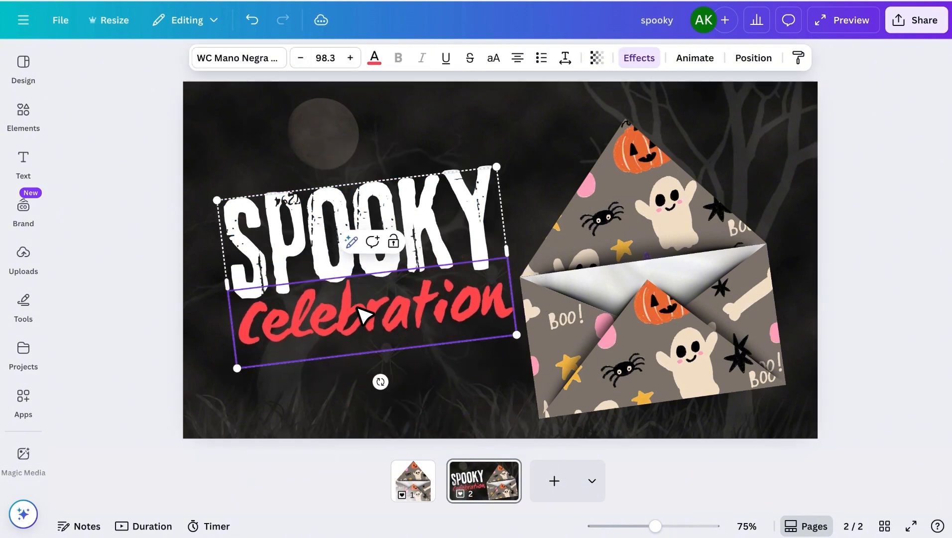
{"action": "left_click", "coordinate": [345, 388]}
Add a new text box below the title reading "oct 31 - at 5 PM".
{"action": "key", "text": "t"}
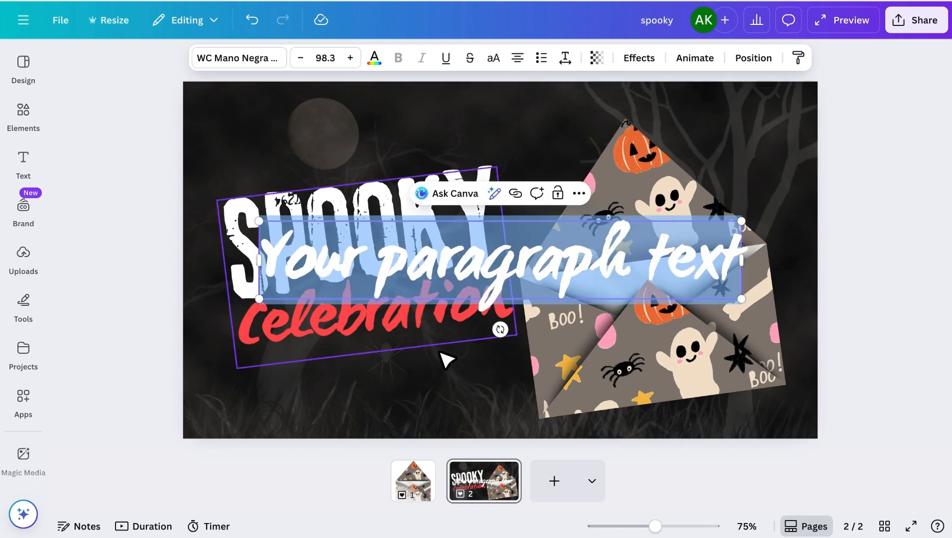
{"action": "left_click_drag", "start_coordinate": [457, 260], "coordinate": [438, 381]}
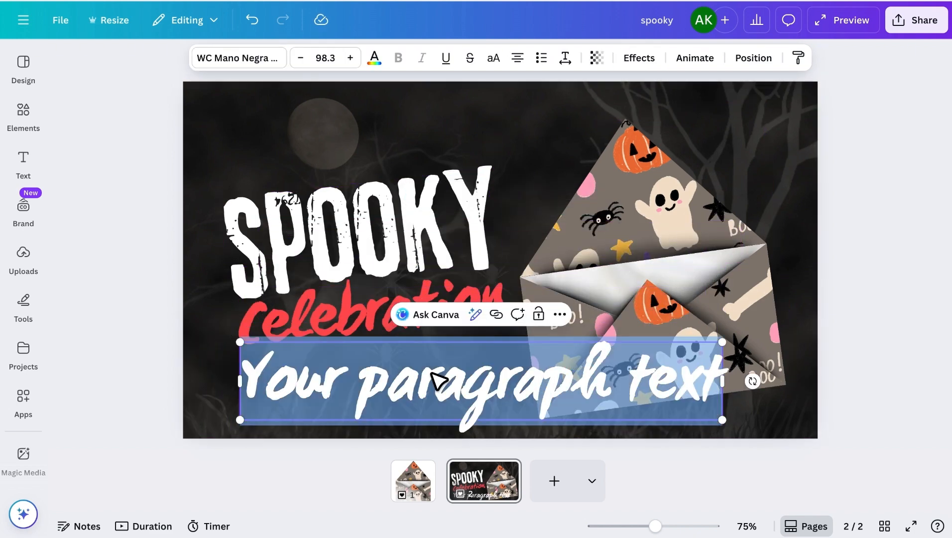
{"action": "type", "text": "oct 31 -"}
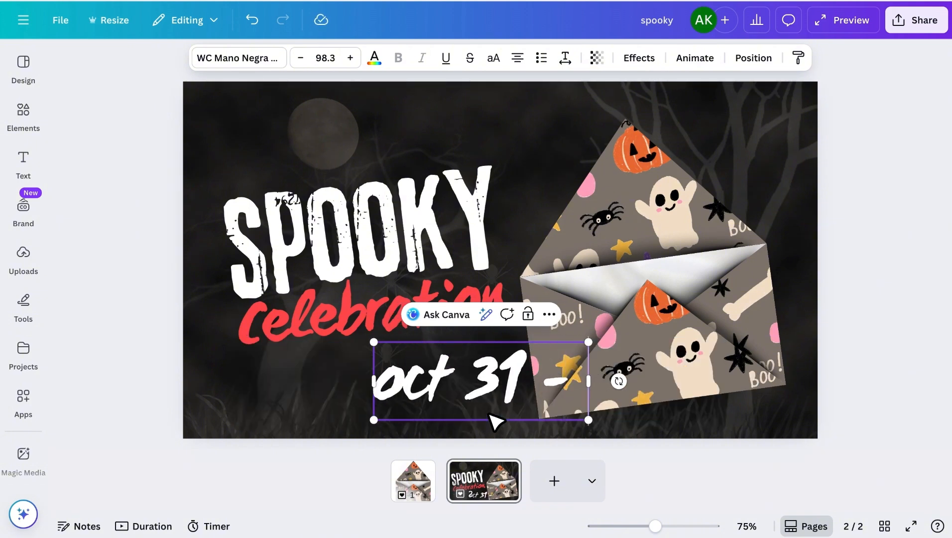
{"action": "type", "text": " at 5 PM"}
Scale the date text down to size 32.4, tilt it to match the title and place it directly under "celebration".
{"action": "left_click_drag", "start_coordinate": [684, 340], "coordinate": [413, 395]}
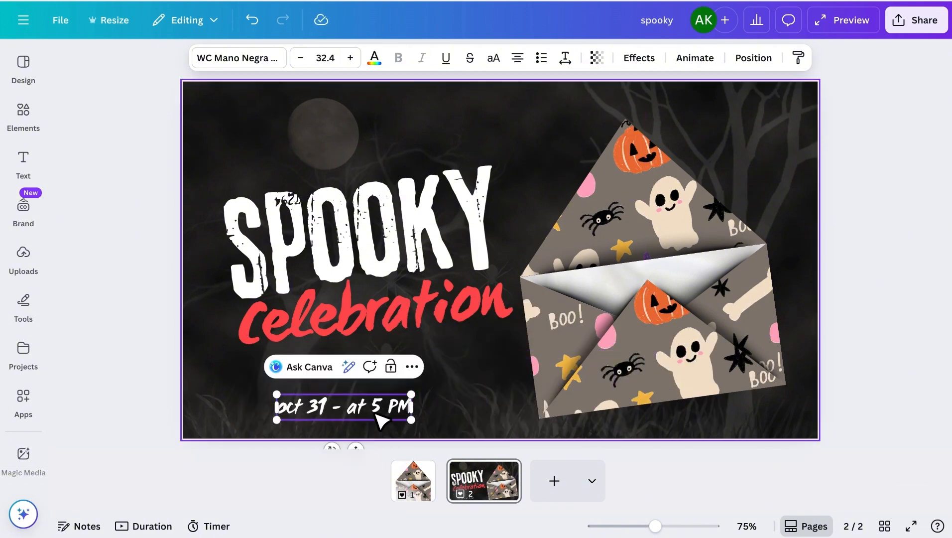
{"action": "left_click_drag", "start_coordinate": [357, 453], "coordinate": [311, 409]}
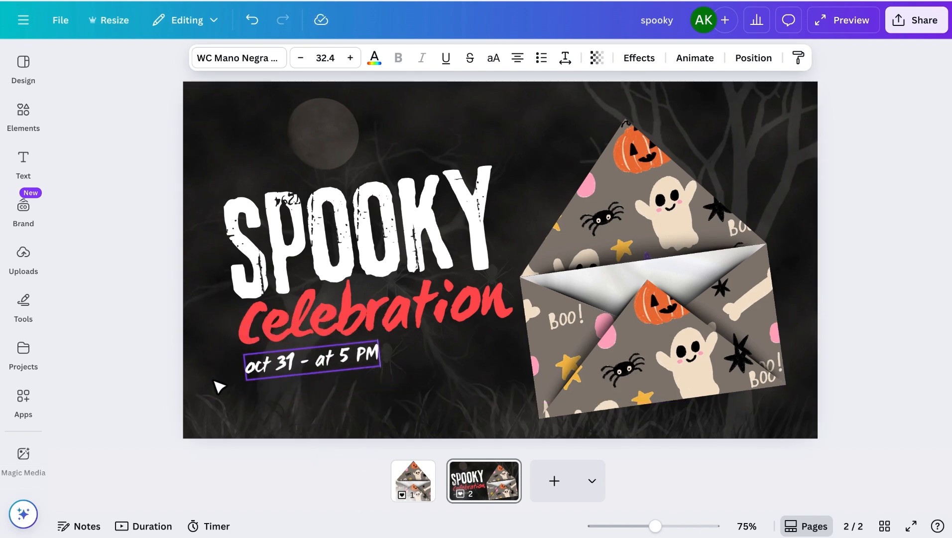
{"action": "left_click", "coordinate": [277, 413]}
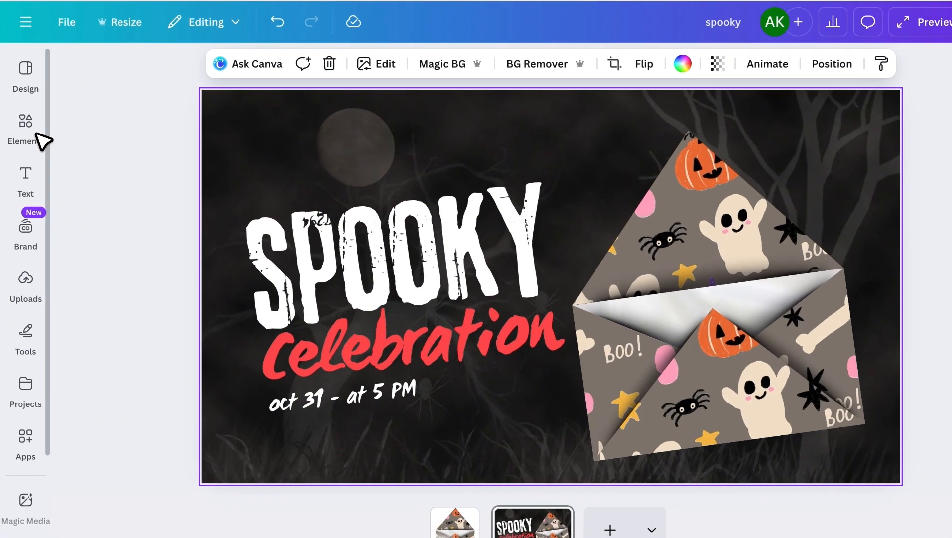
Add the three-ghost outline graphic from the recently used elements at the page's lower edge beside the envelope and colour it white.
{"action": "left_click", "coordinate": [25, 115]}
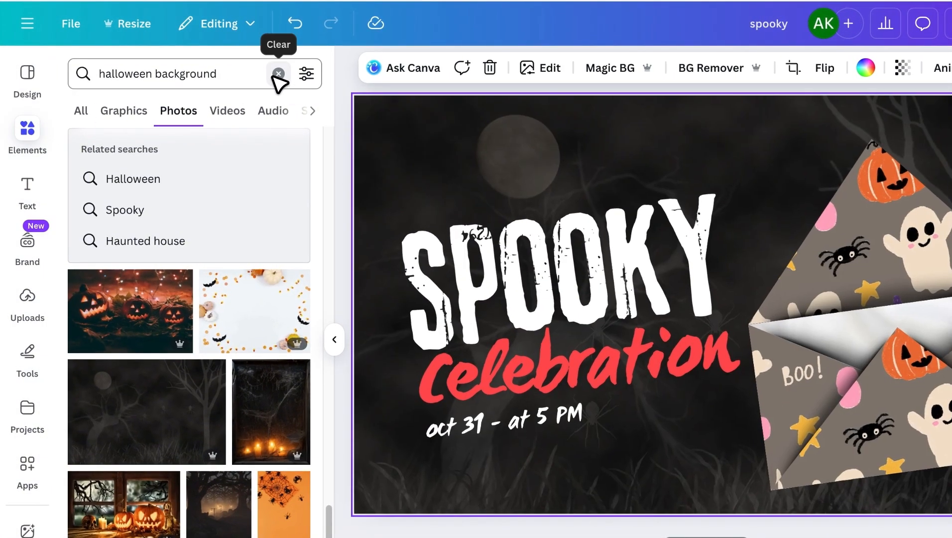
{"action": "left_click", "coordinate": [278, 74]}
{"action": "left_click", "coordinate": [295, 156]}
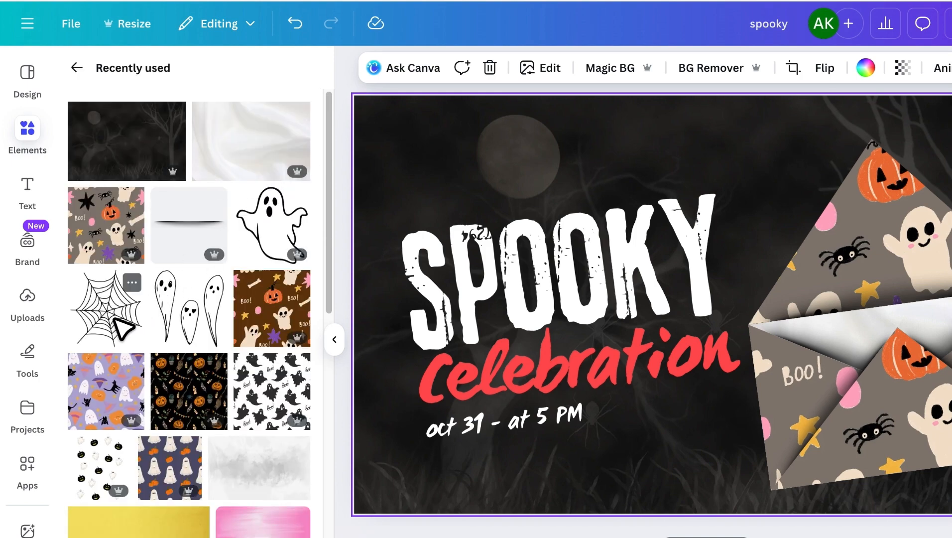
{"action": "left_click", "coordinate": [204, 318]}
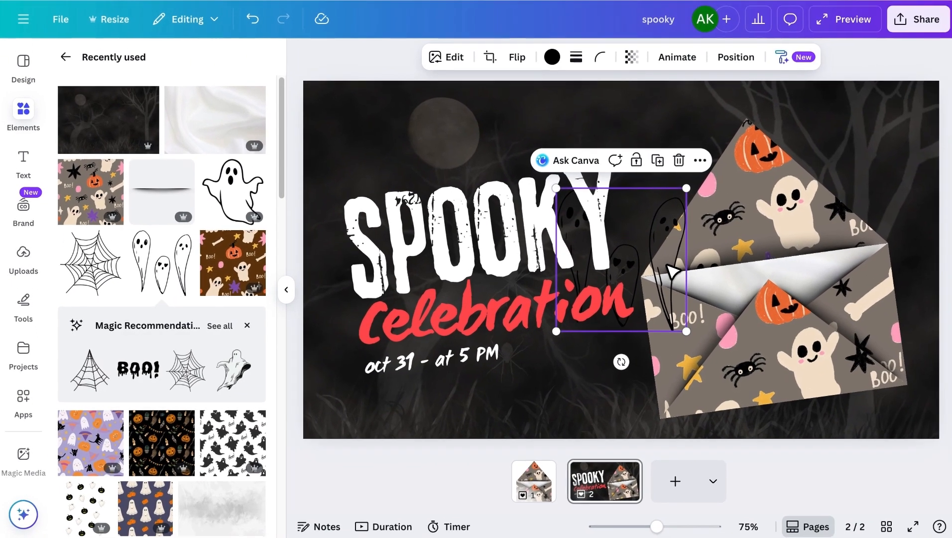
{"action": "left_click_drag", "start_coordinate": [770, 292], "coordinate": [721, 477]}
{"action": "left_click_drag", "start_coordinate": [623, 423], "coordinate": [621, 410]}
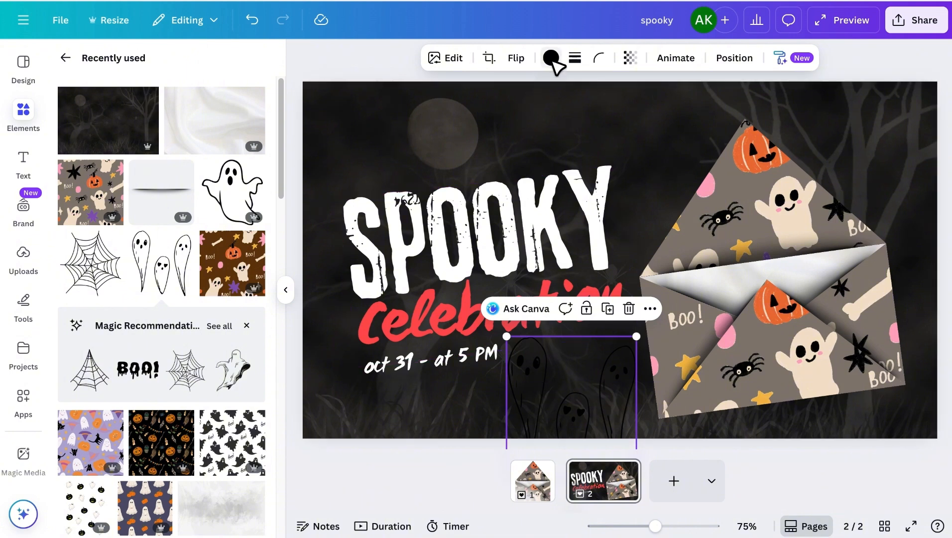
{"action": "left_click", "coordinate": [551, 57]}
{"action": "left_click", "coordinate": [160, 159]}
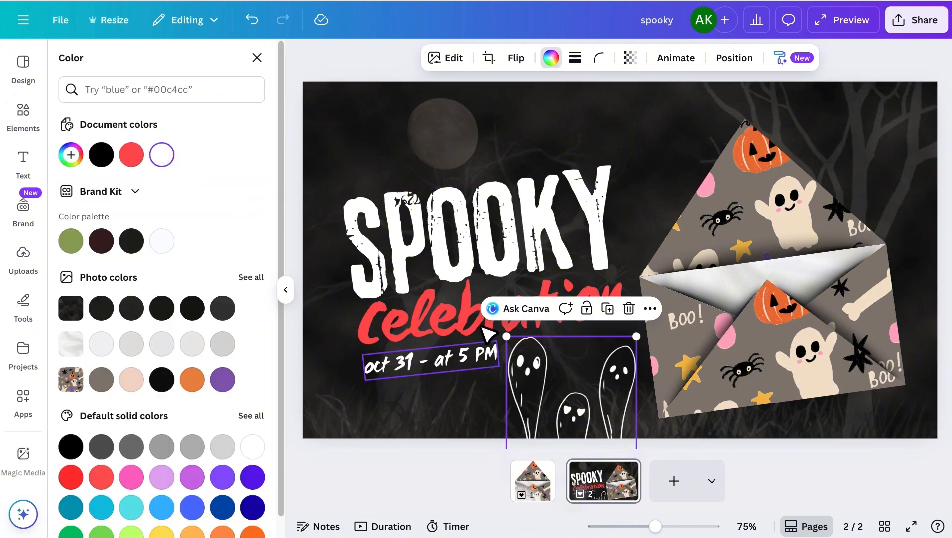
Shrink the ghost graphic and shift the envelope slightly right so the ghosts fit between the date text and the envelope.
{"action": "left_click_drag", "start_coordinate": [506, 336], "coordinate": [597, 384]}
{"action": "left_click_drag", "start_coordinate": [764, 341], "coordinate": [774, 343]}
{"action": "left_click_drag", "start_coordinate": [610, 396], "coordinate": [618, 391]}
{"action": "left_click", "coordinate": [259, 58]}
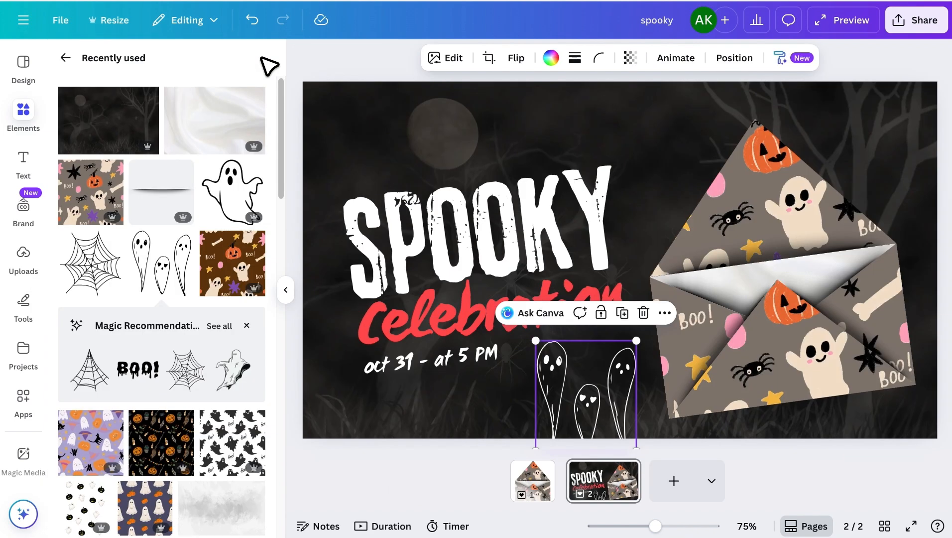
Add the spider web graphic from the recently used elements, scale it down and align it with the page's upper-left corner.
{"action": "left_click_drag", "start_coordinate": [101, 264], "coordinate": [373, 142]}
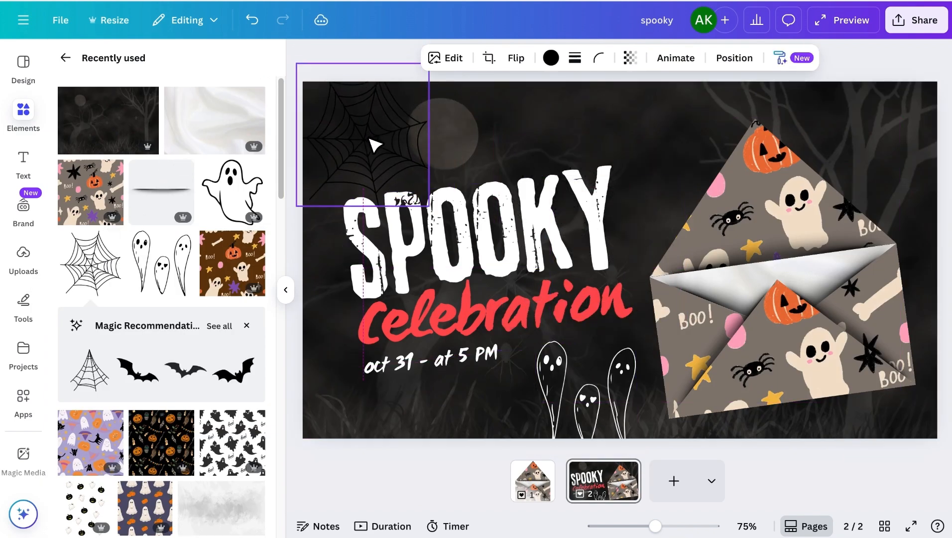
{"action": "left_click_drag", "start_coordinate": [429, 206], "coordinate": [406, 182]}
{"action": "left_click_drag", "start_coordinate": [369, 156], "coordinate": [385, 170]}
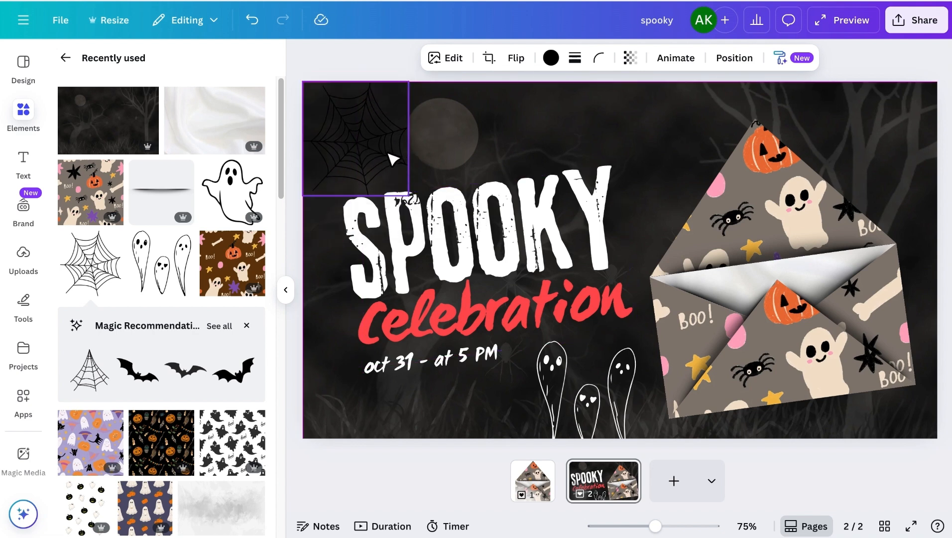
Colour the spider web white and move it partly beyond the page's upper-left corner, then deselect everything to view the design.
{"action": "left_click", "coordinate": [550, 61]}
{"action": "left_click", "coordinate": [162, 154]}
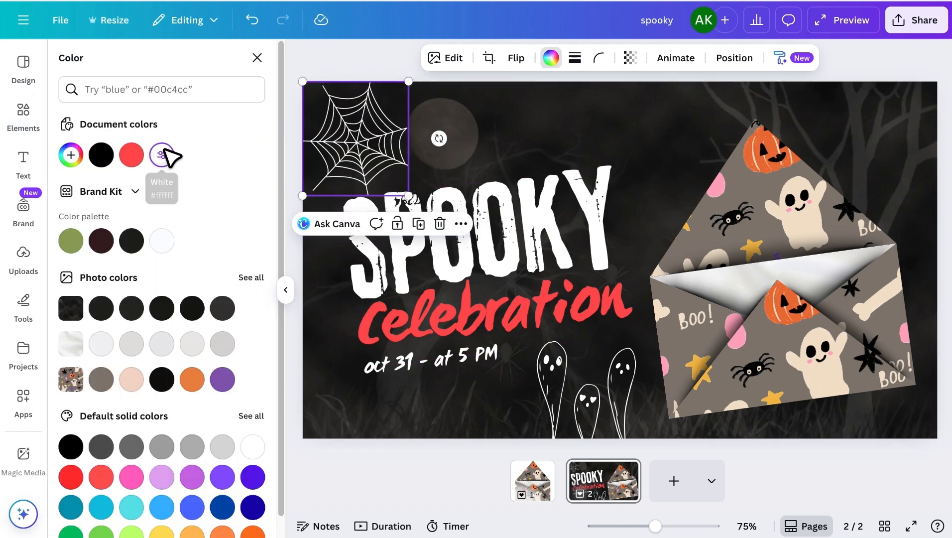
{"action": "left_click_drag", "start_coordinate": [351, 146], "coordinate": [338, 116]}
{"action": "left_click", "coordinate": [390, 257]}
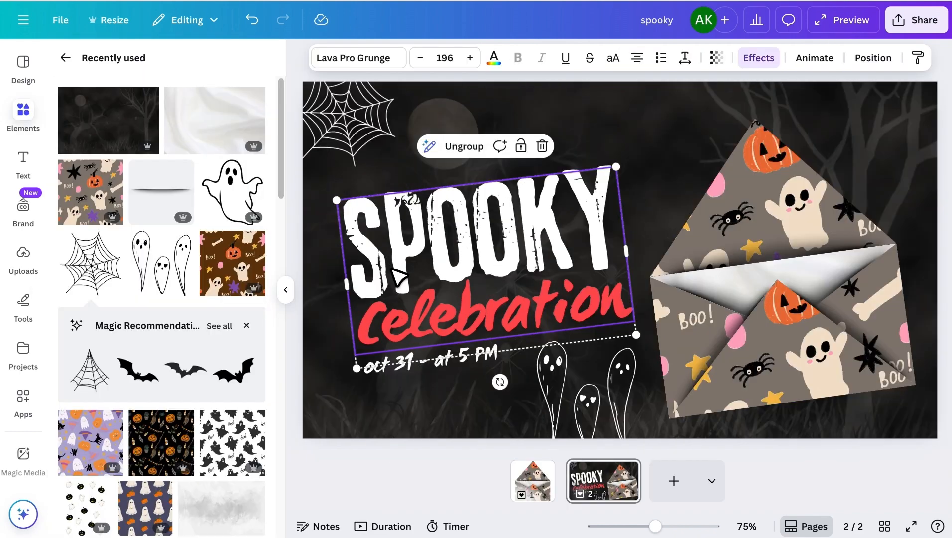
{"action": "left_click", "coordinate": [285, 289]}
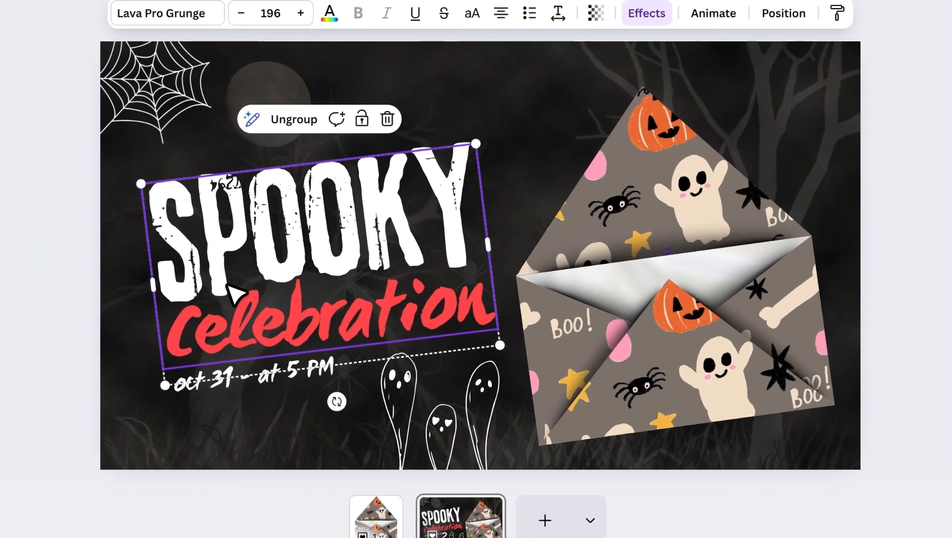
{"action": "left_click", "coordinate": [57, 383]}
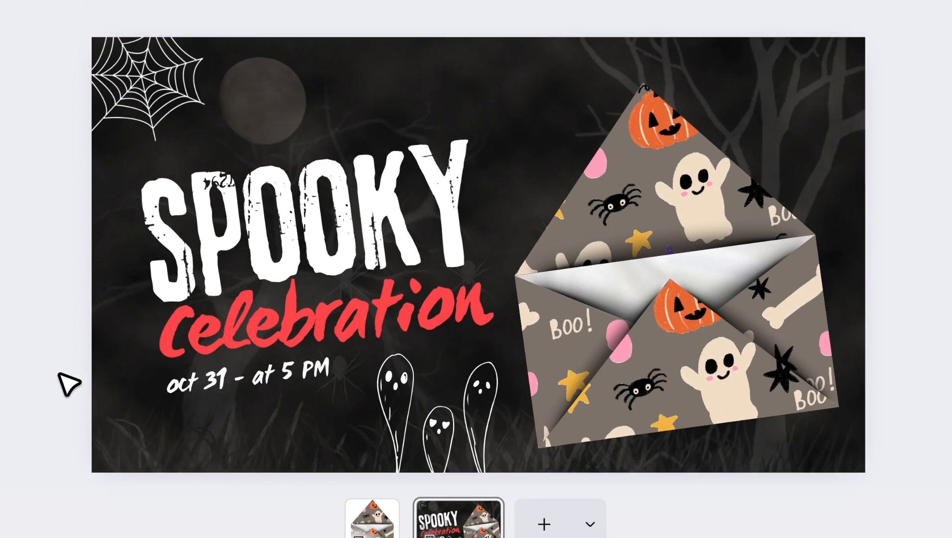